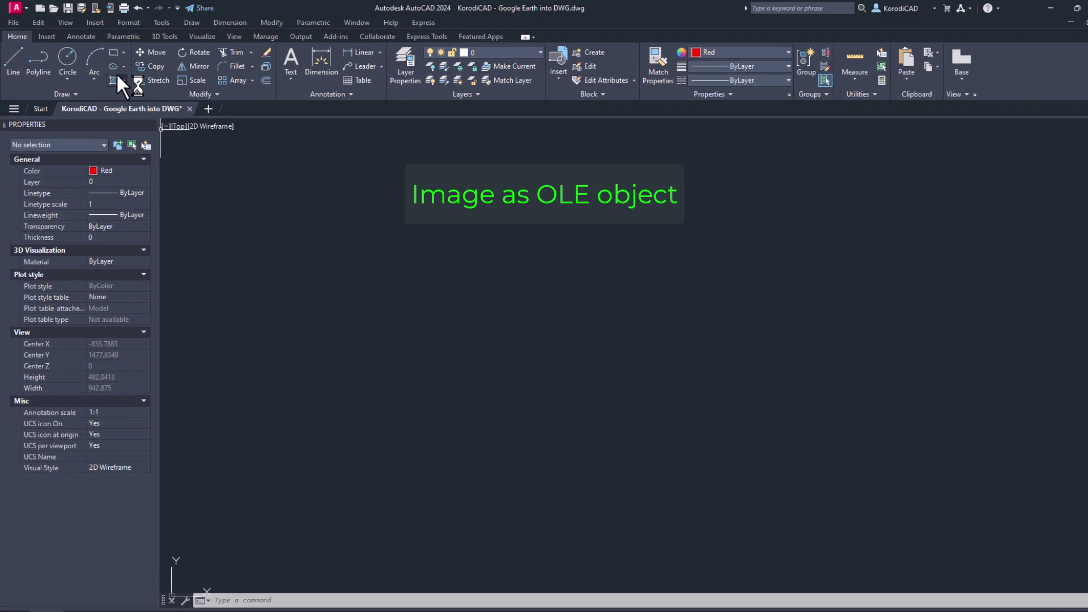
- Embed C:\KorodiCAD\image.png in the drawing as an OLE object created from file
left_click(47, 36)
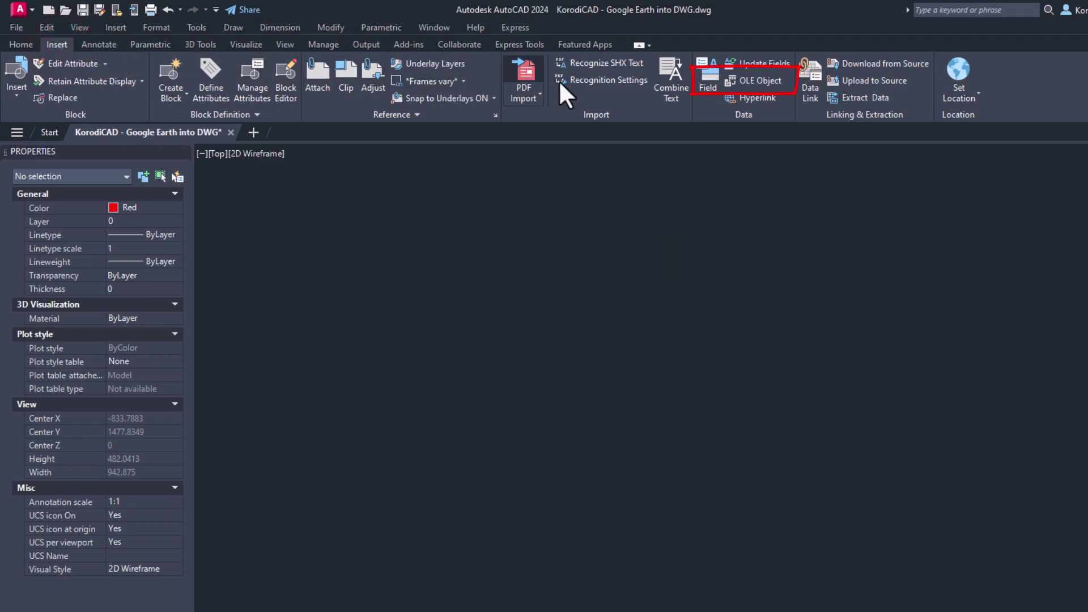
left_click(752, 81)
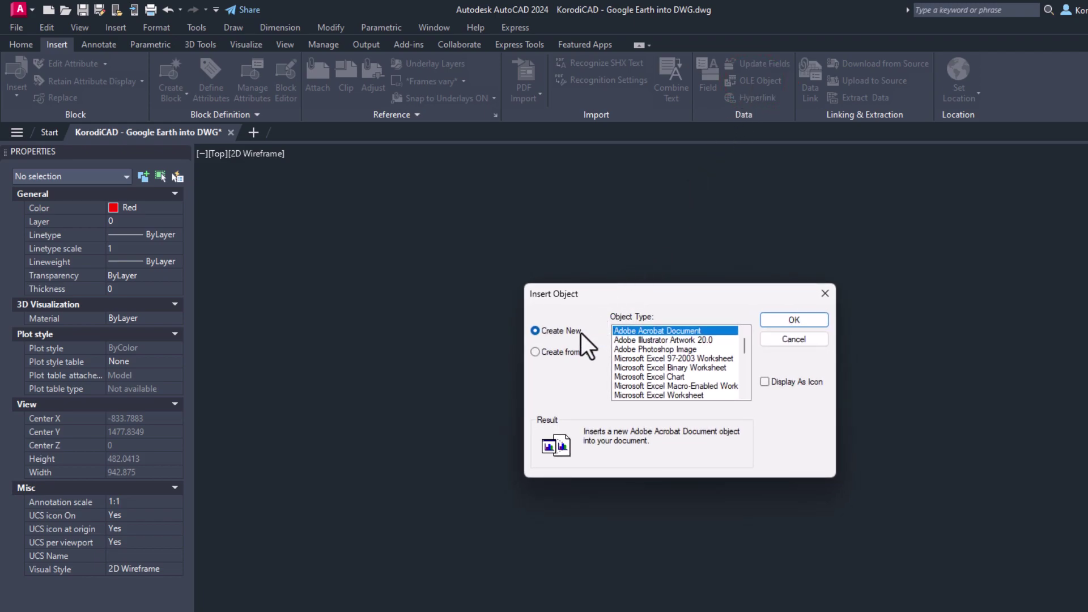
left_click(567, 352)
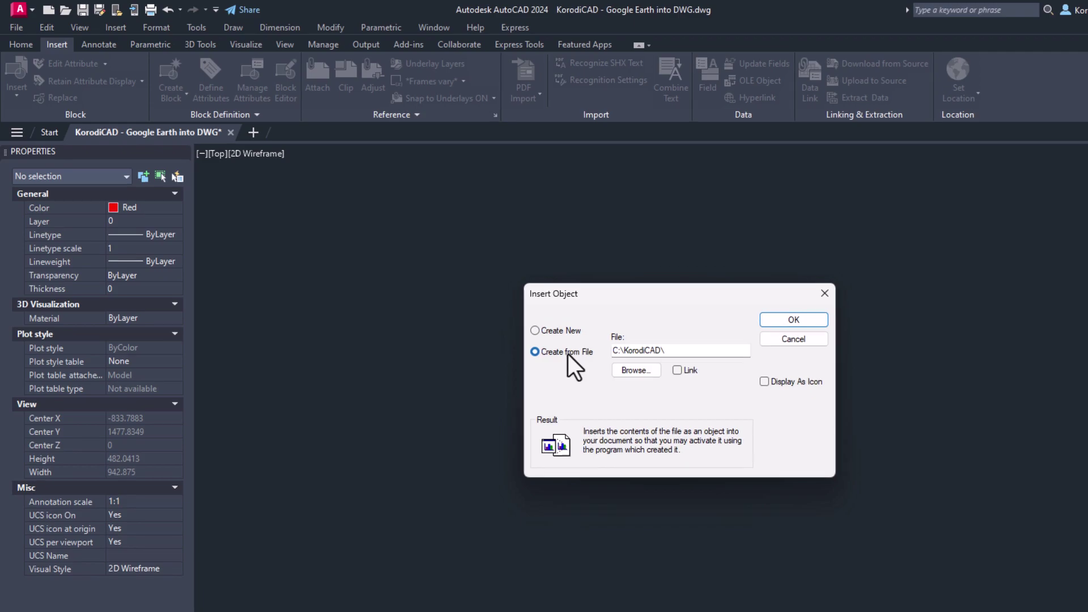
left_click(636, 370)
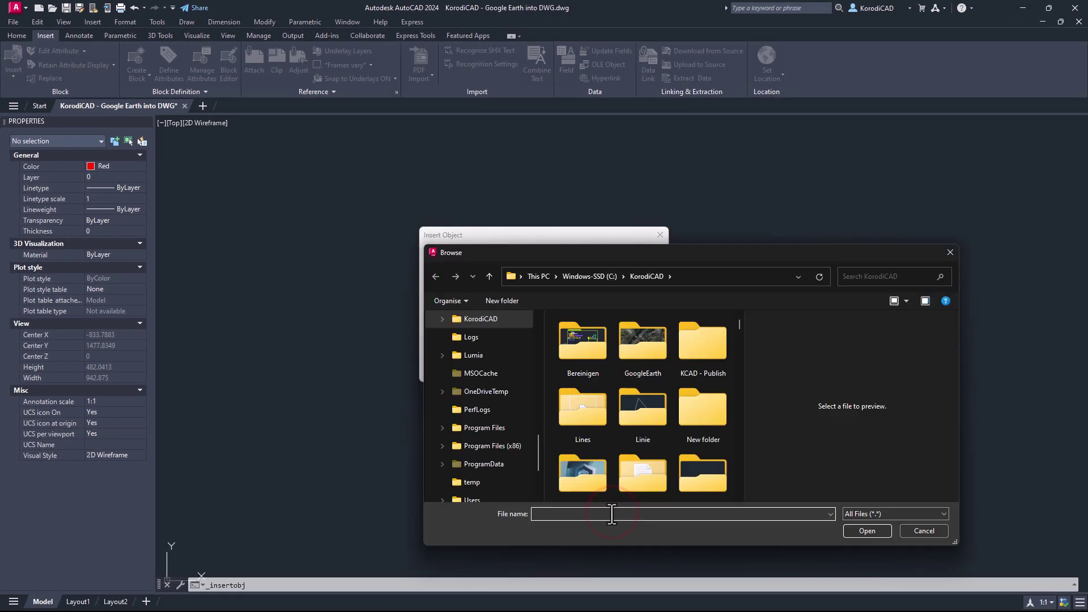
type("image")
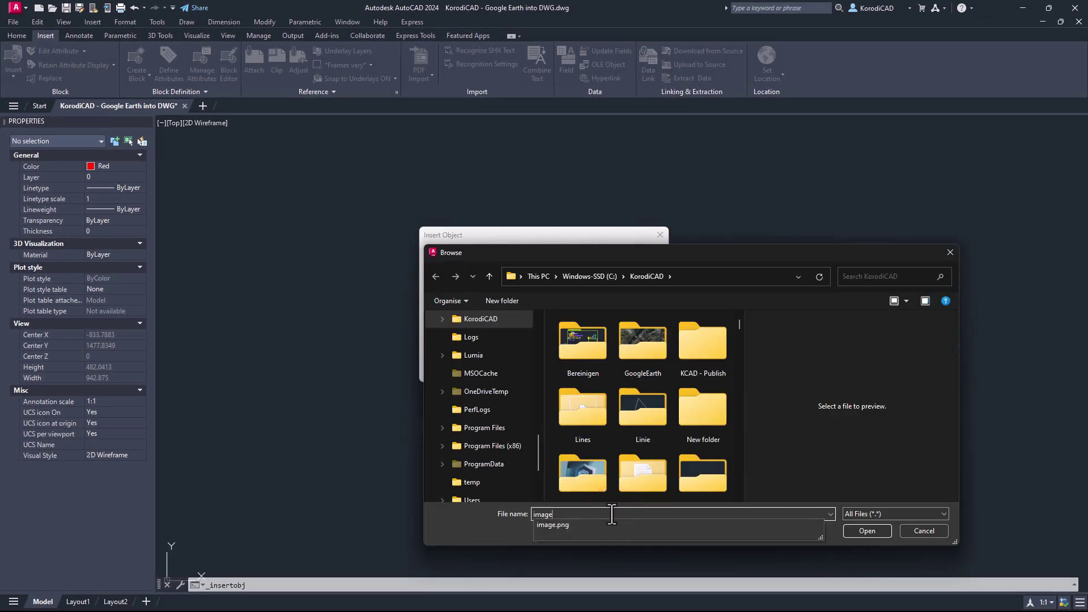
left_click(558, 524)
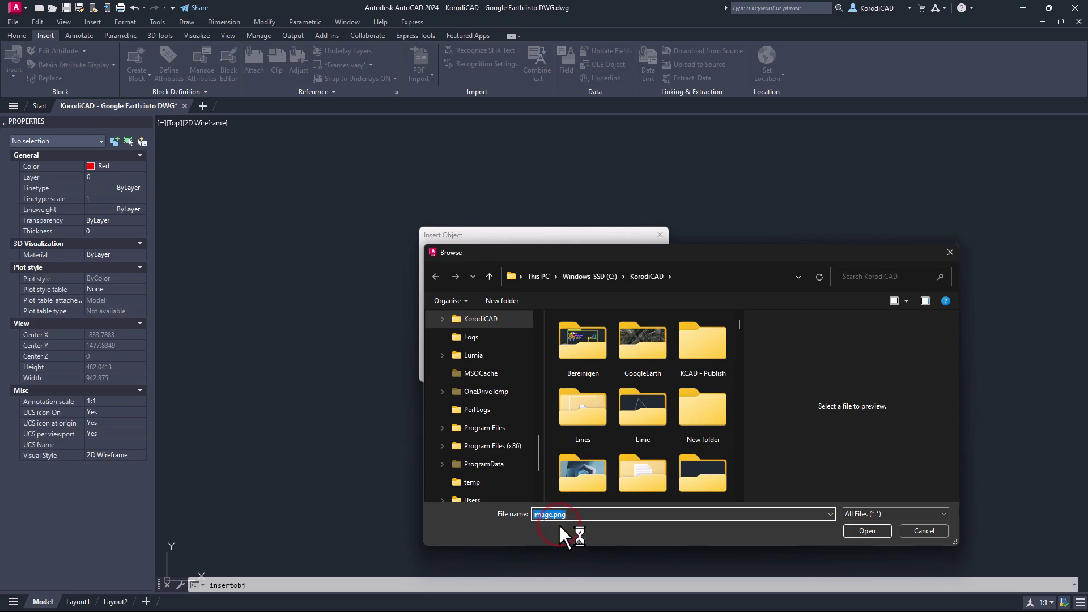
left_click(852, 530)
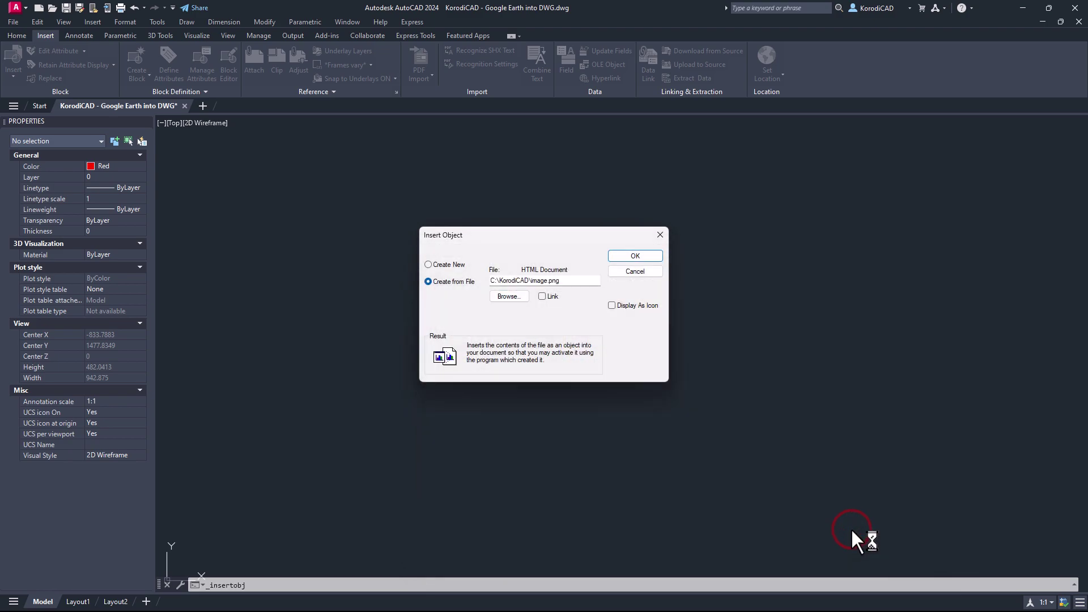
left_click(636, 256)
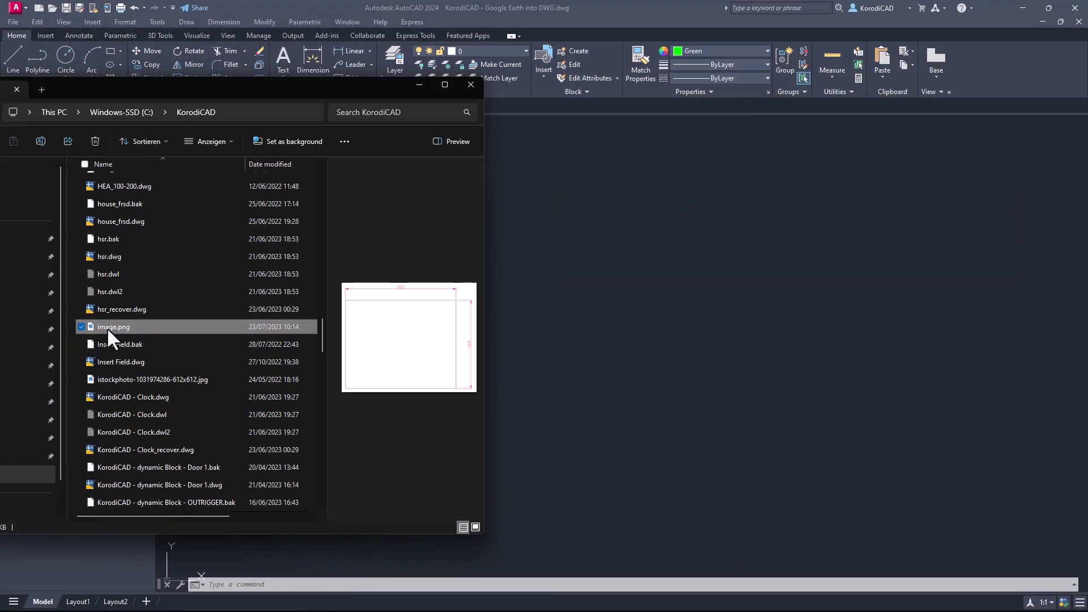
- Drag image.png into the drawing and place it at scale 1 with 0 rotation
mouse_move(107, 328)
left_mouse_down()
mouse_move(397, 331)
mouse_move(593, 375)
mouse_move(560, 383)
left_mouse_up()
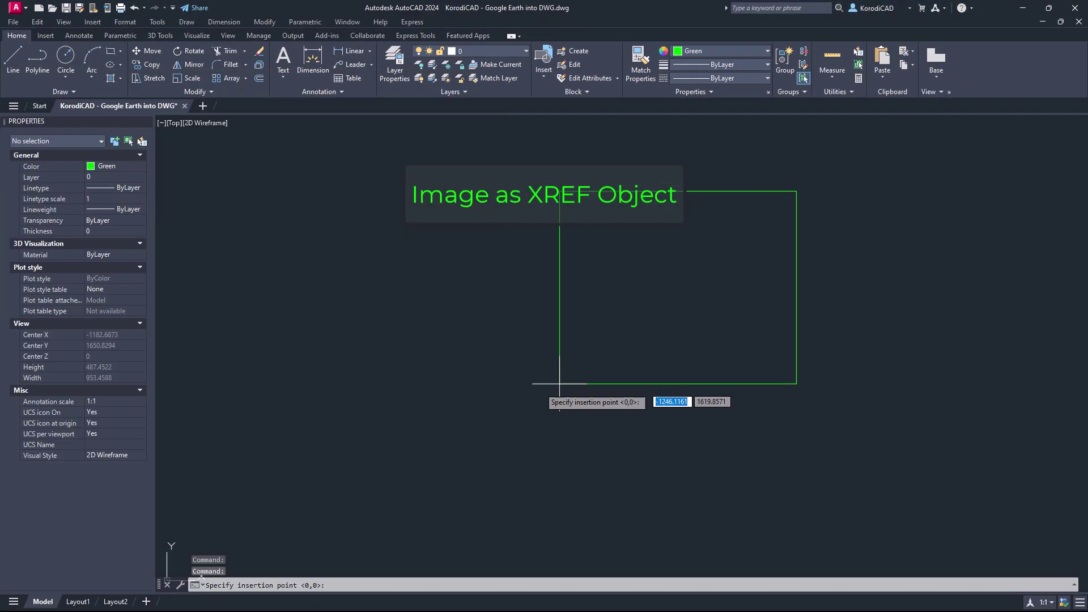
left_click(459, 435)
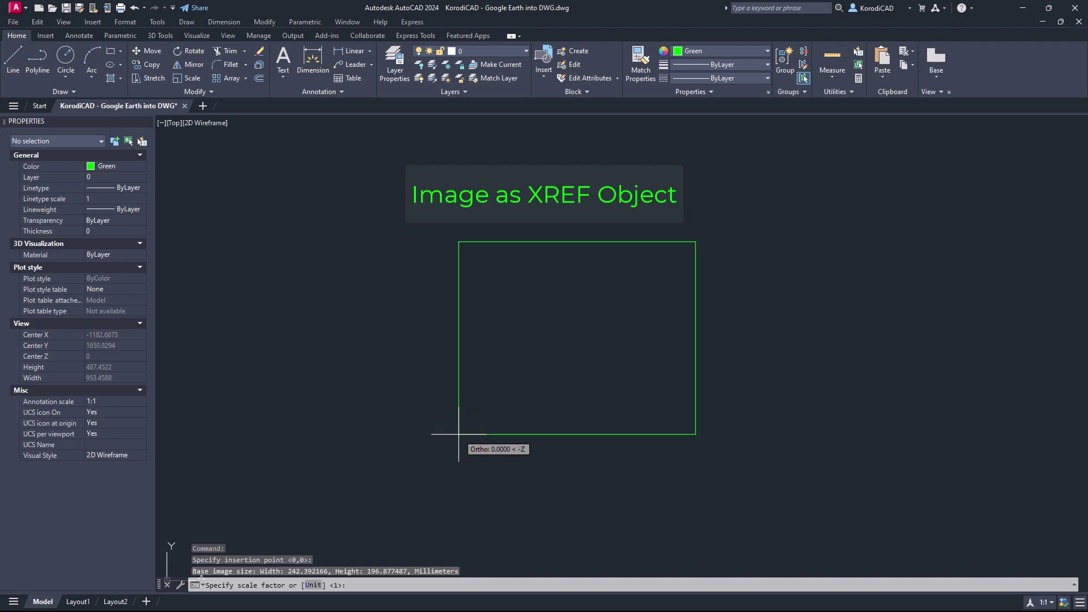
key("Return")
left_click(504, 435)
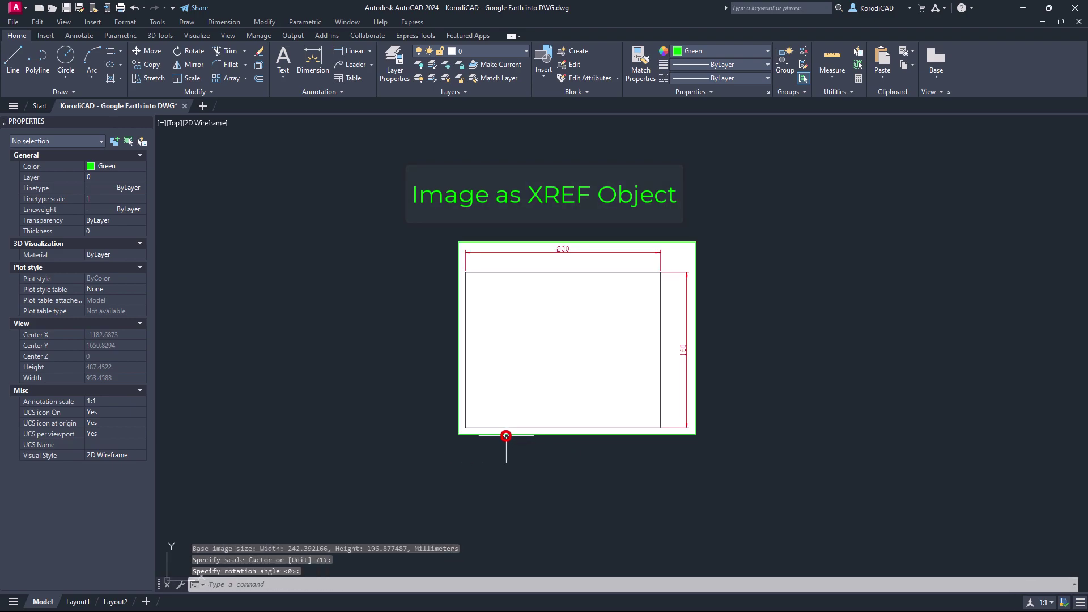
- Check the inserted raster image and confirm in XREF that image.png is a loaded PNG reference
scroll(641, 275, "up", 2)
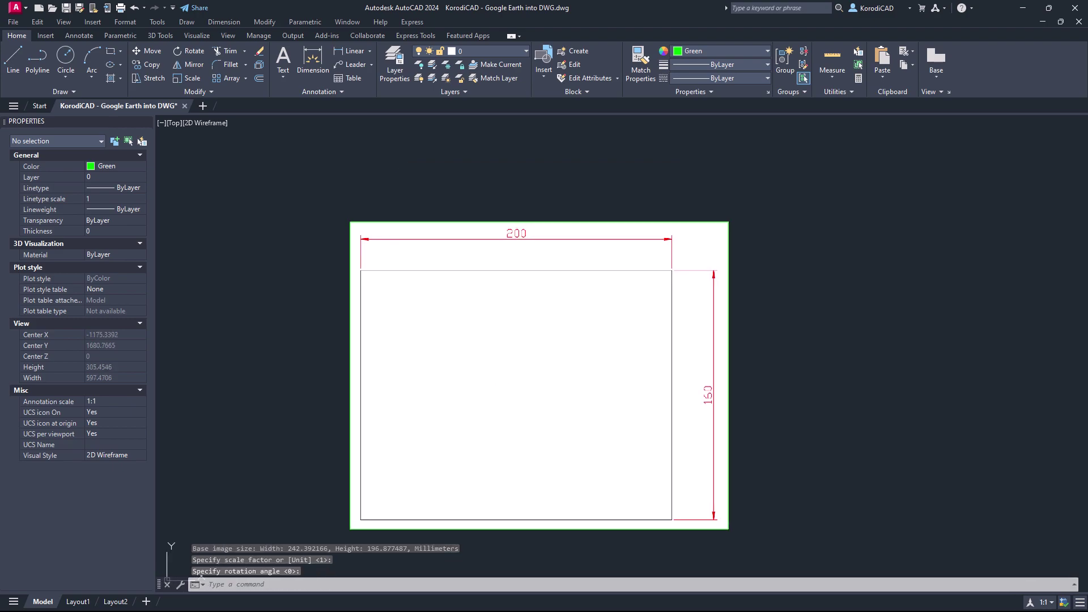
left_click(518, 194)
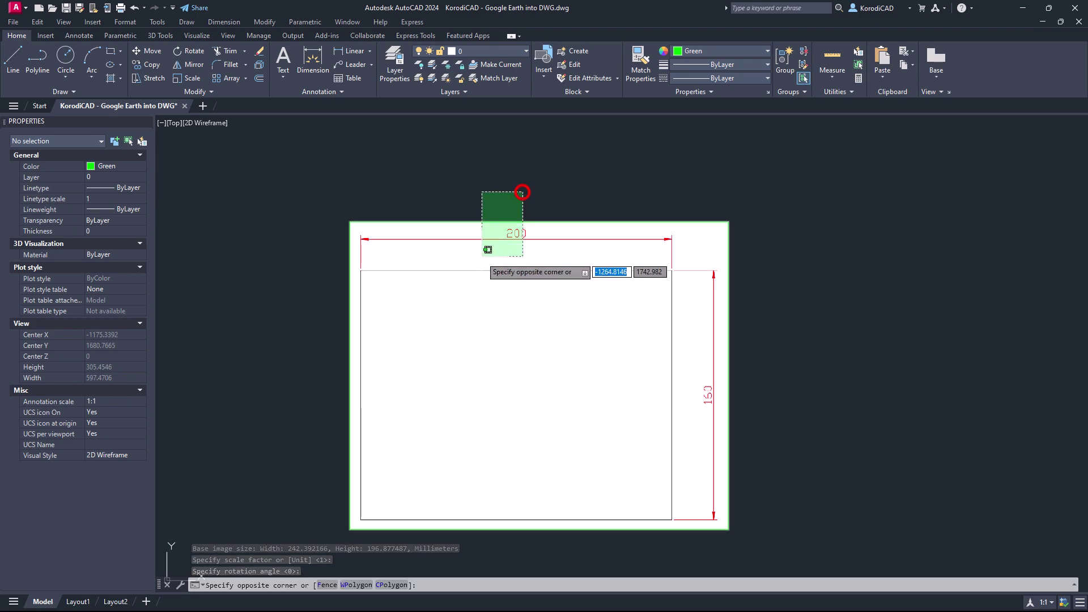
left_click(479, 258)
key("Escape")
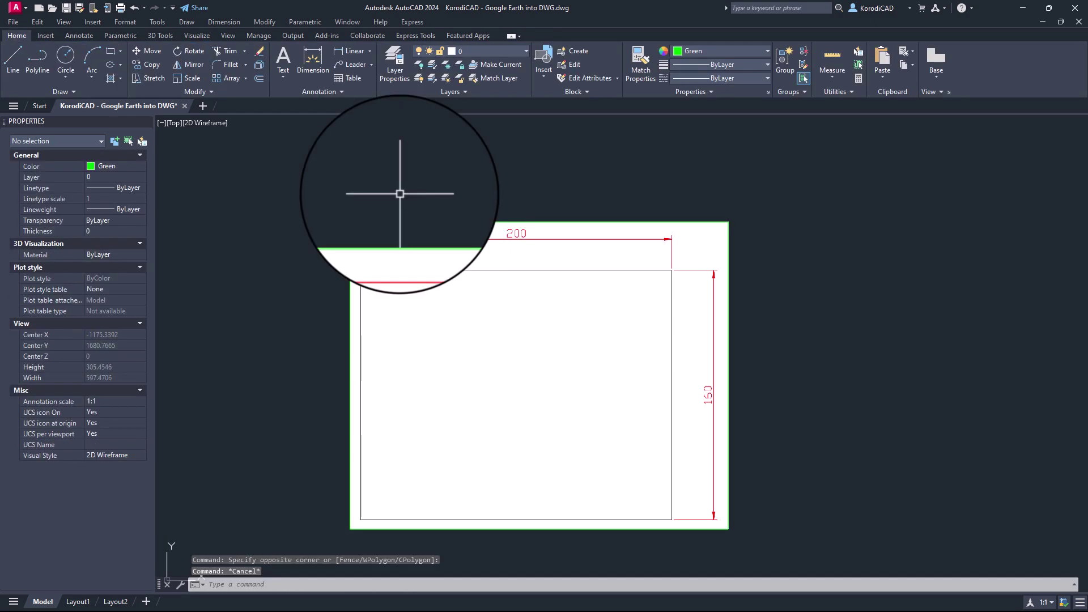
type("XREF")
key("Return")
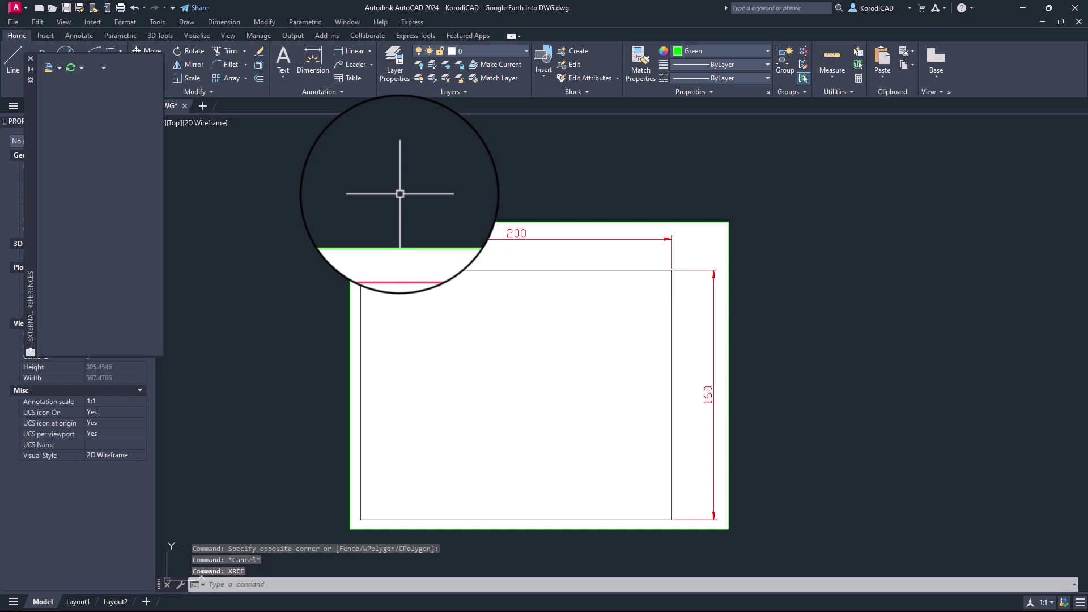
left_click_drag(163, 344, 336, 341)
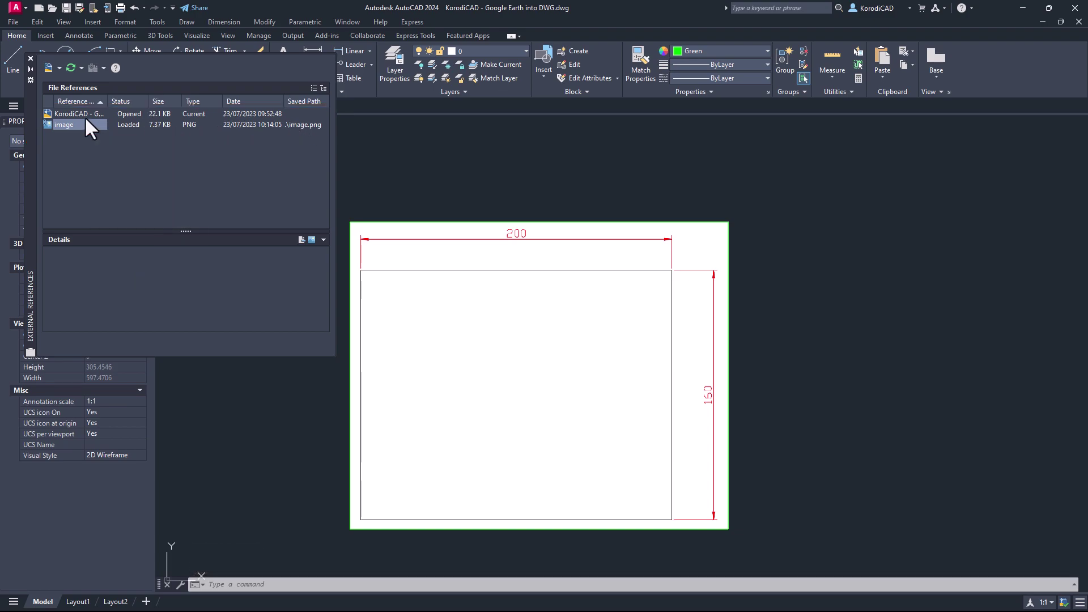
left_click(28, 56)
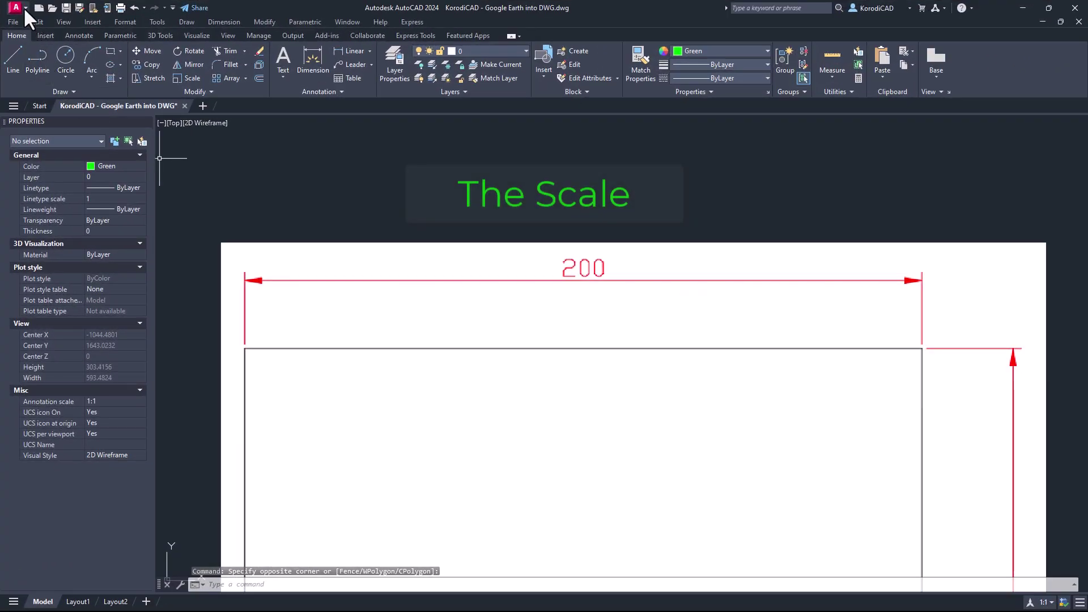
- In Drawing Units, change the insertion scale from centimetres to Millimeters
left_click(15, 8)
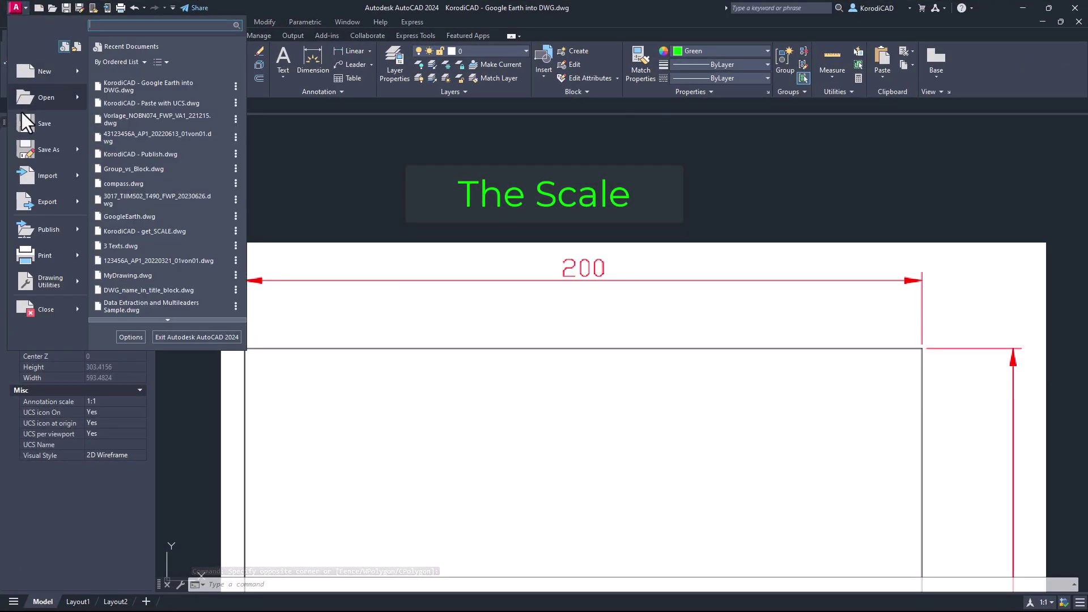
left_click(46, 280)
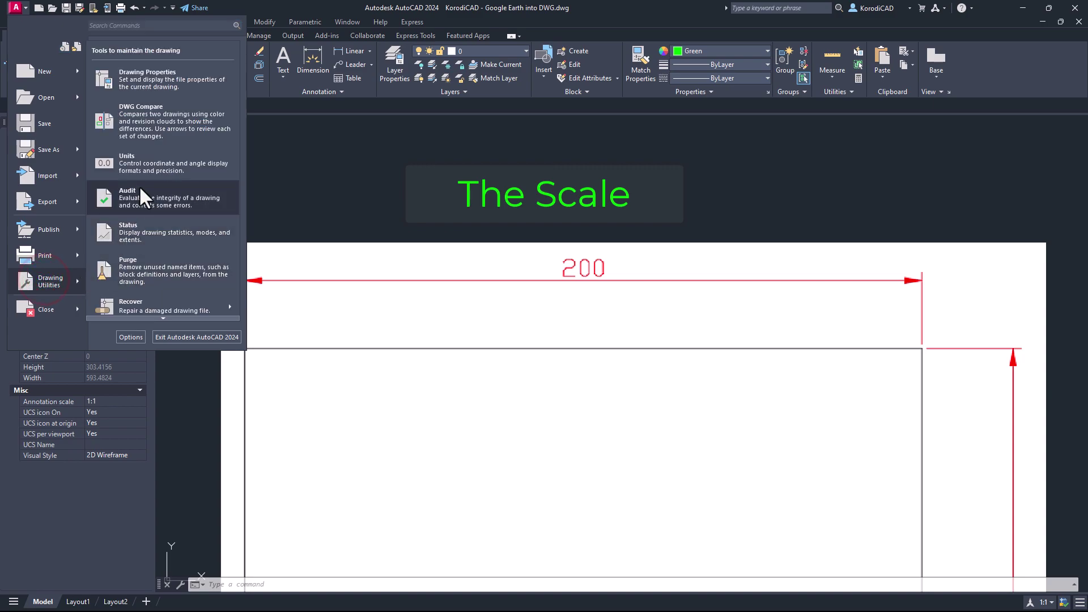
left_click(141, 163)
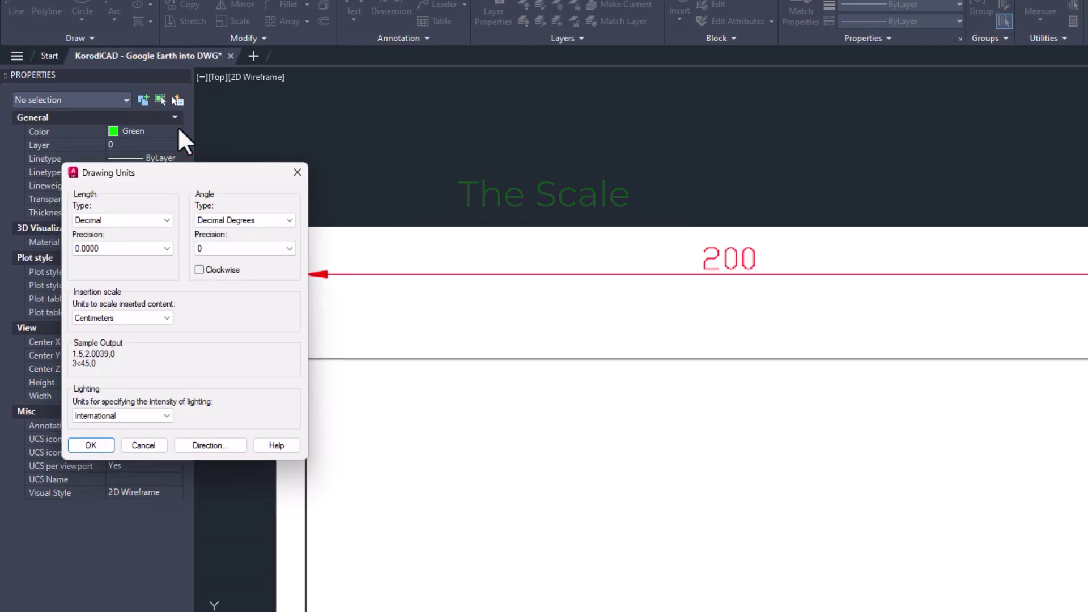
left_click(139, 317)
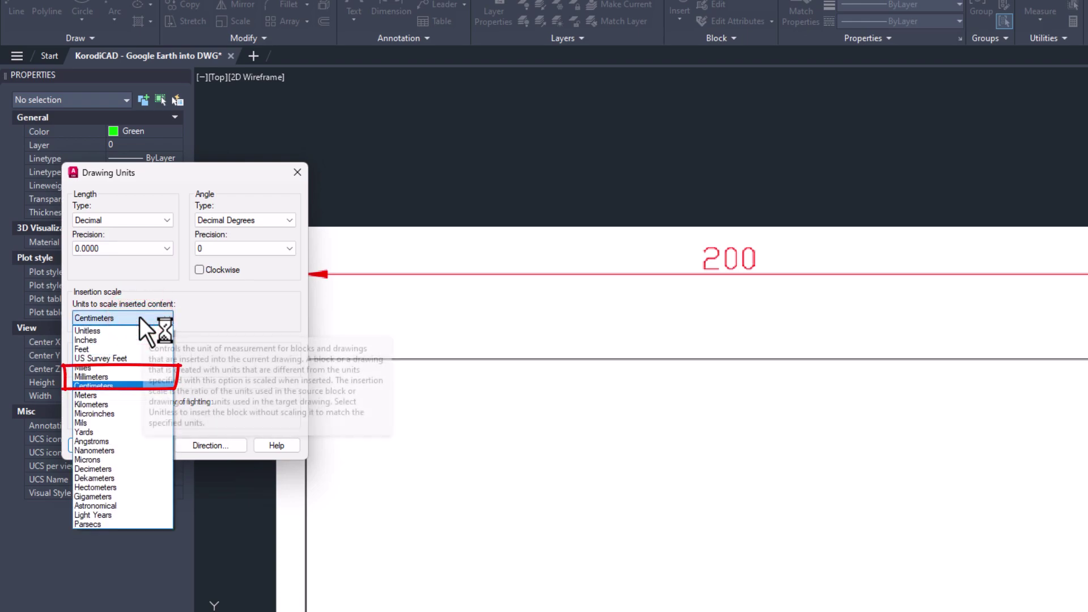
left_click(119, 377)
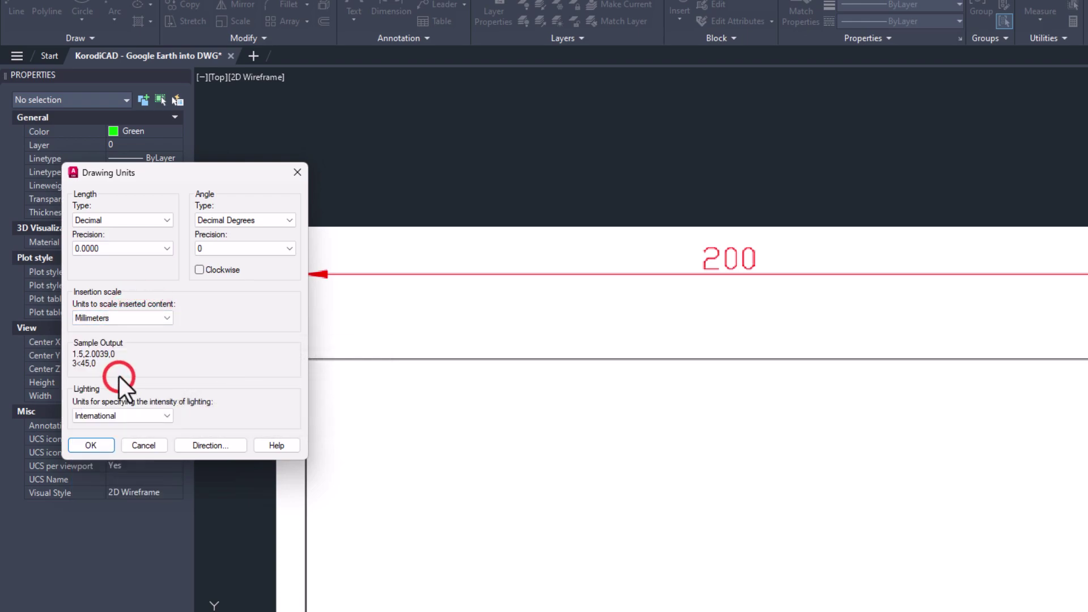
left_click(100, 447)
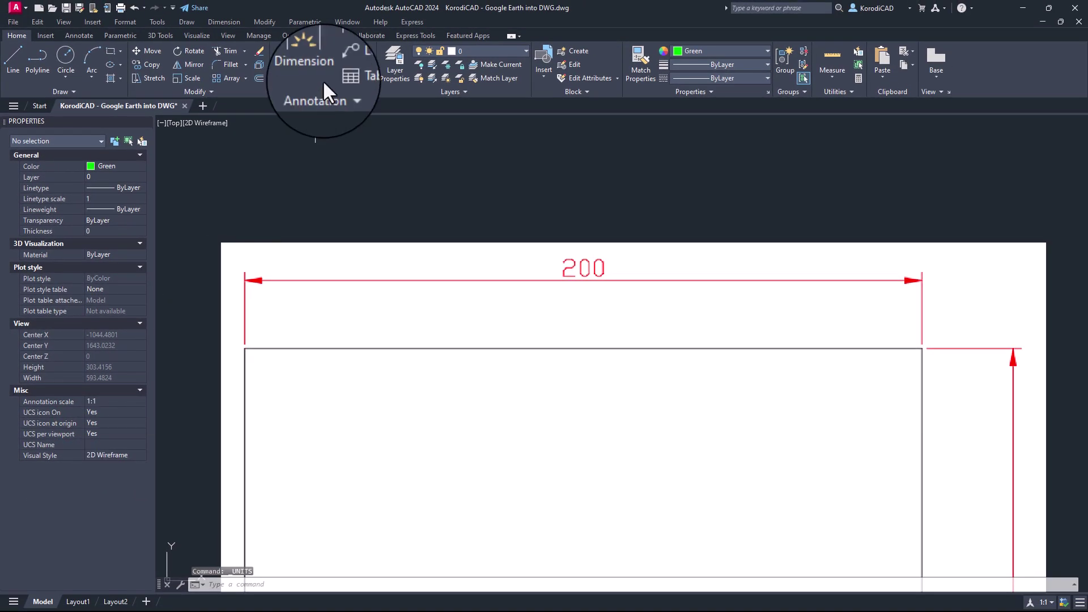
- Add linear dimensions of 431.23 across the 200 marking and 200 from its left end
left_click(342, 47)
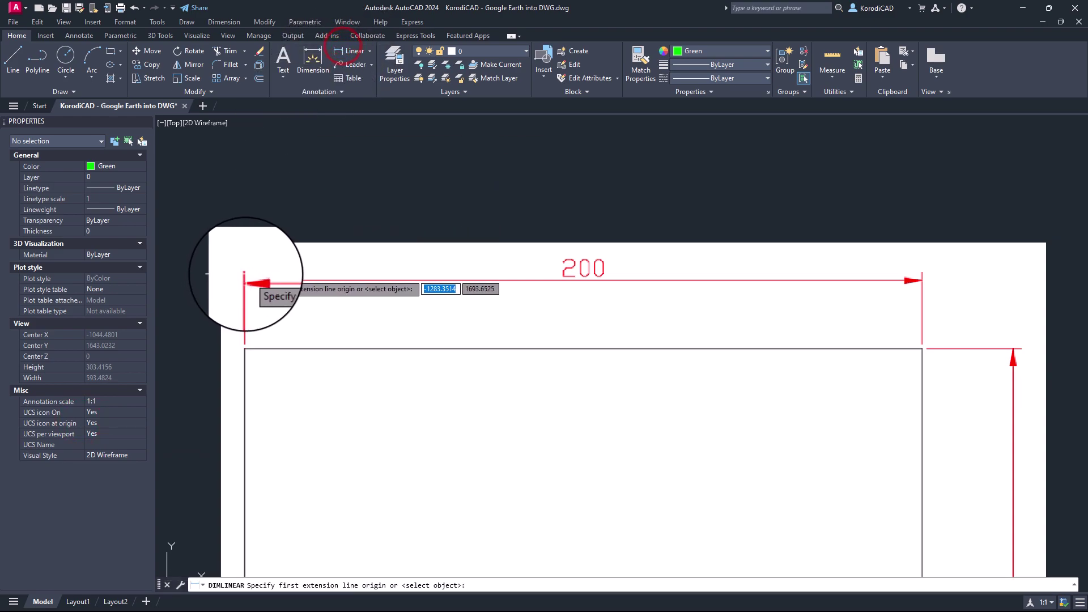
left_click(244, 275)
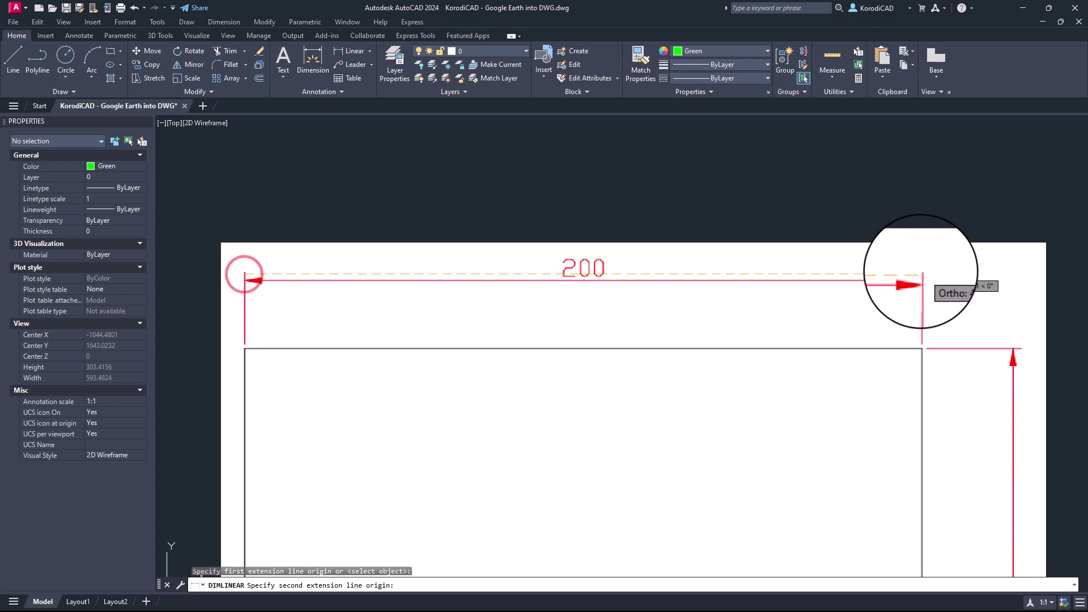
left_click(921, 274)
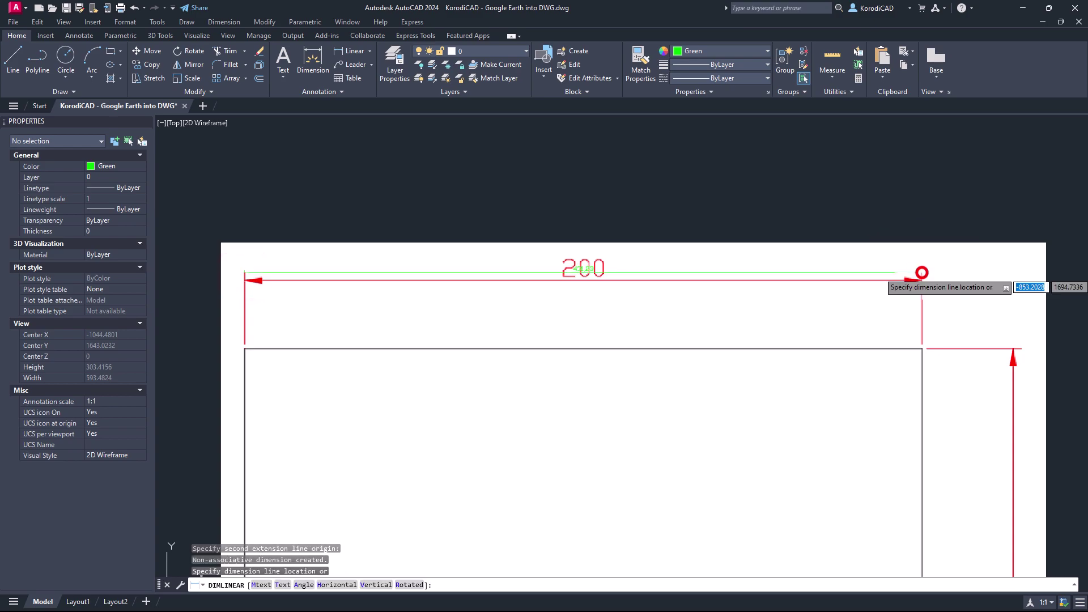
left_click(931, 182)
key("Return")
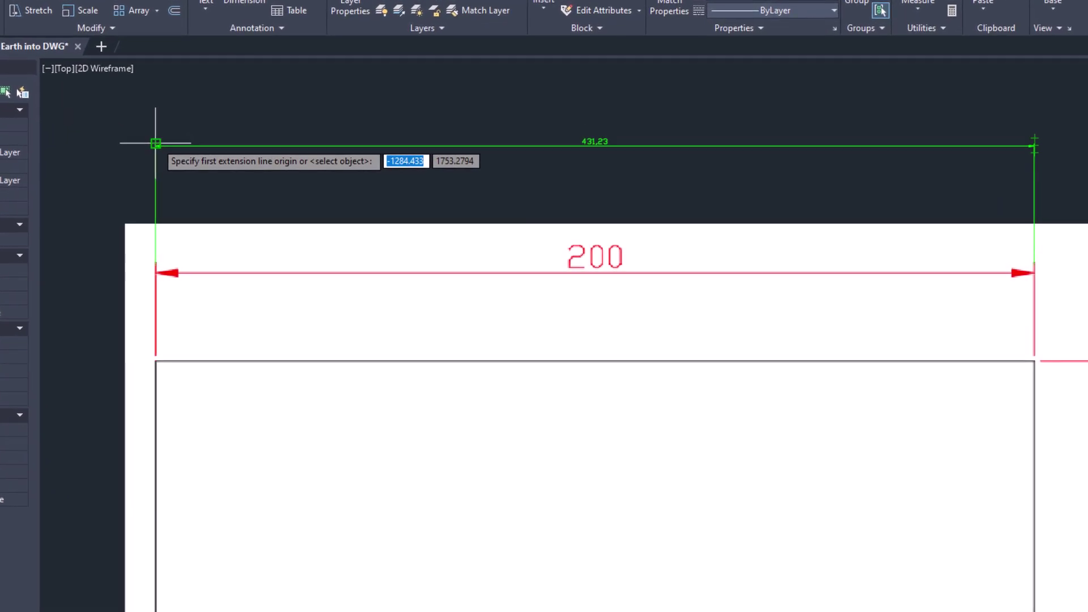
left_click(244, 182)
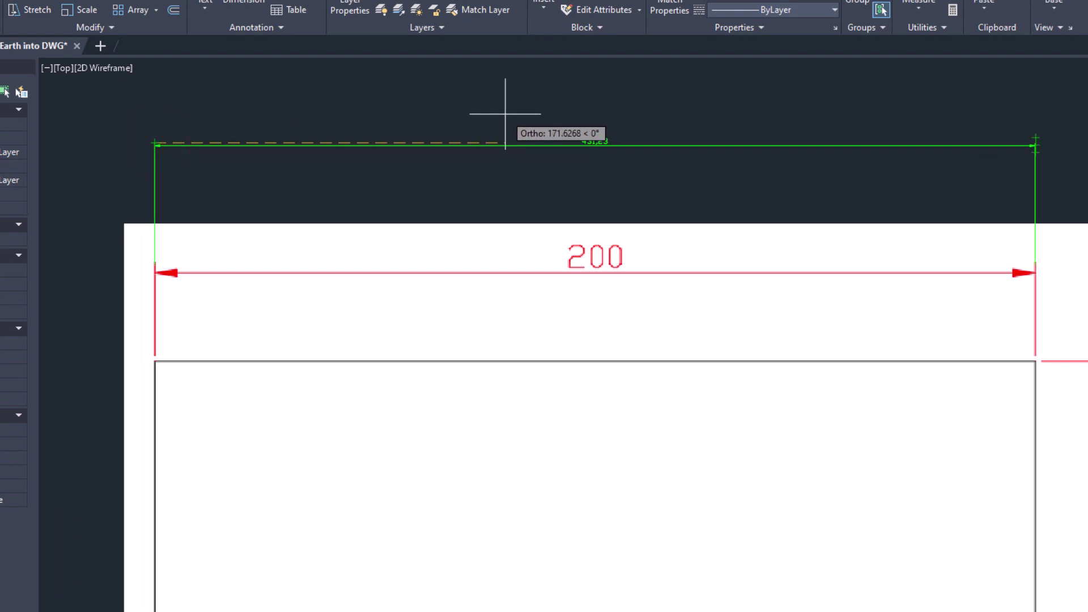
type("200")
key("Return")
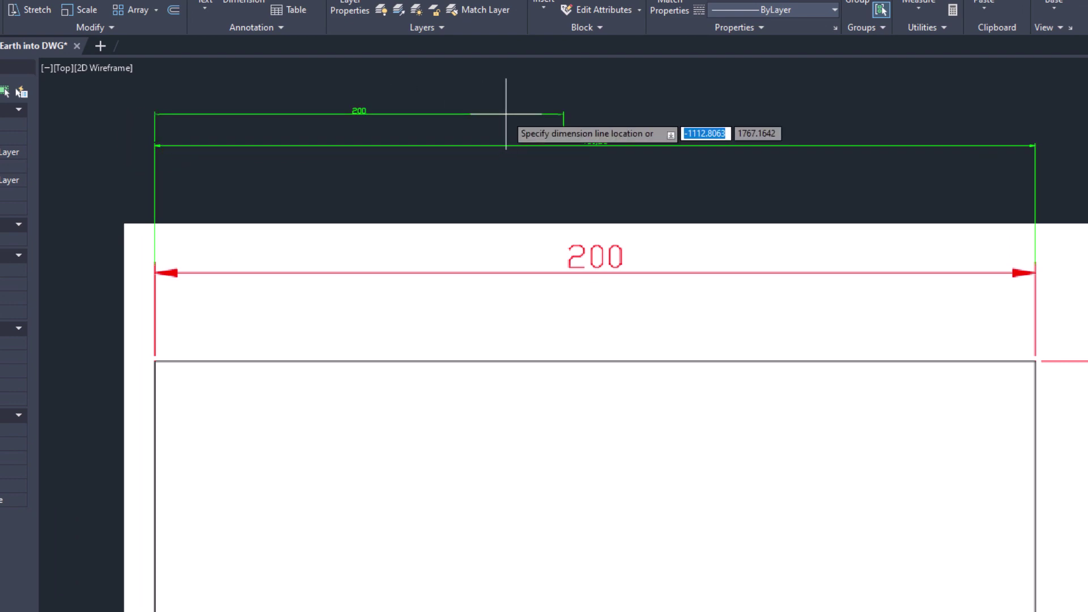
left_click(512, 89)
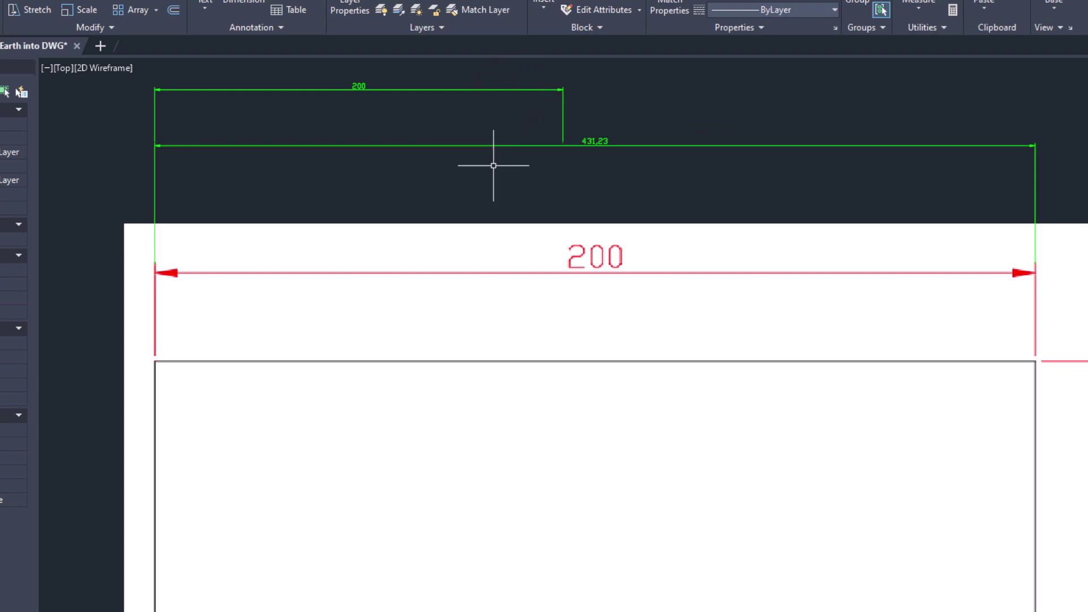
- Reference-scale the image and 431.23 dimension from its left end so that length becomes 200
left_click(757, 97)
left_click(695, 284)
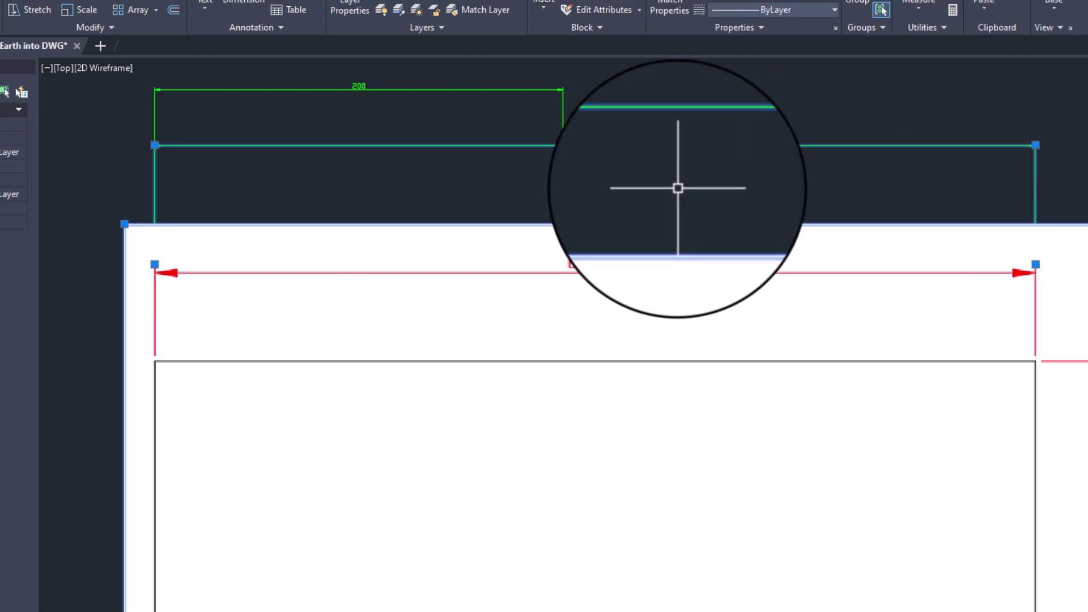
type("scale")
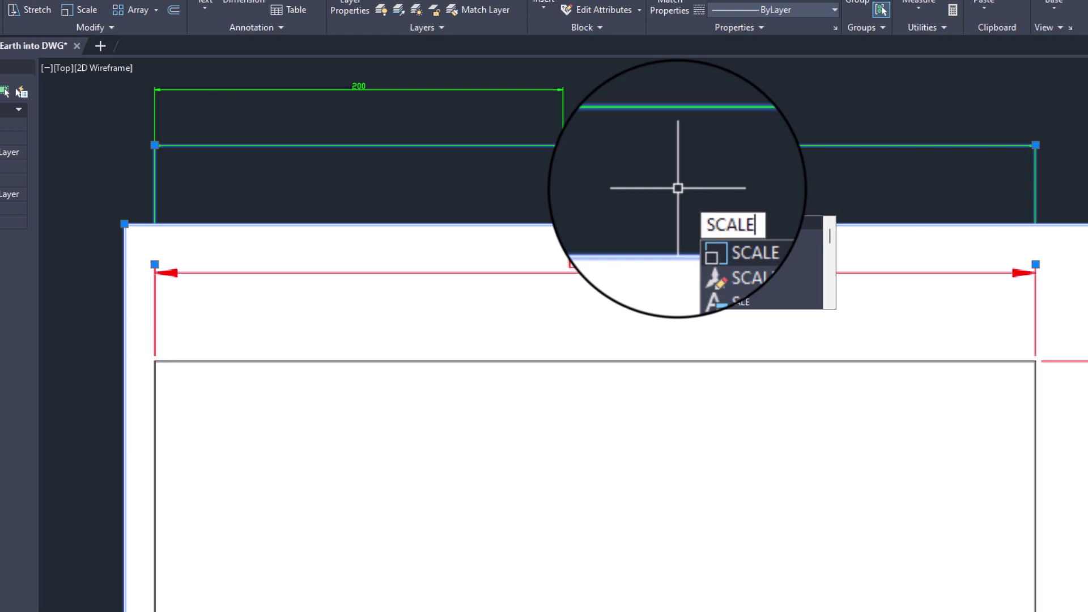
key("Return")
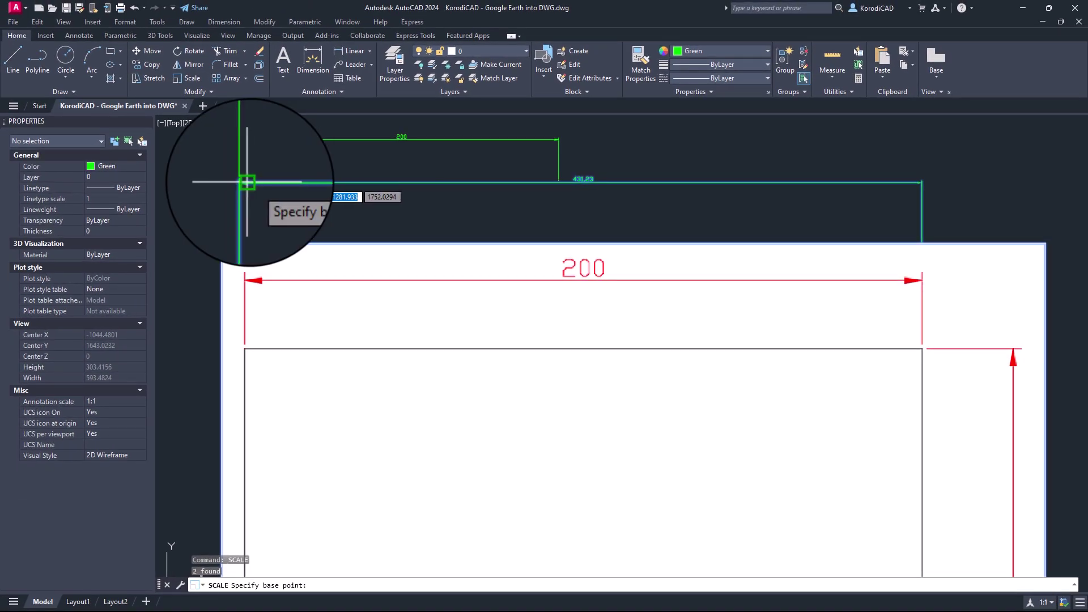
left_click(245, 181)
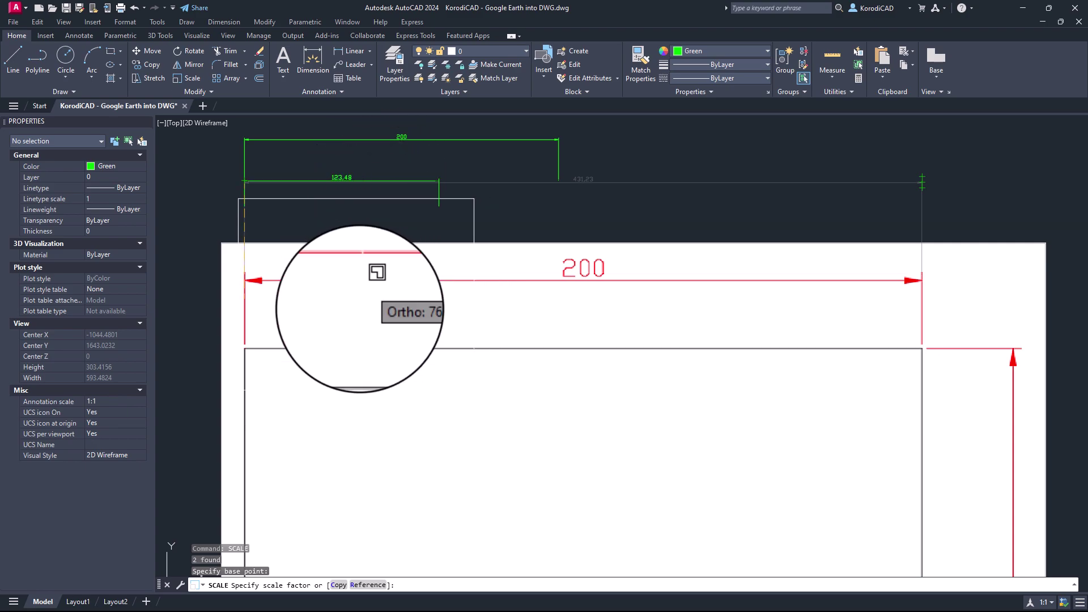
left_click(368, 588)
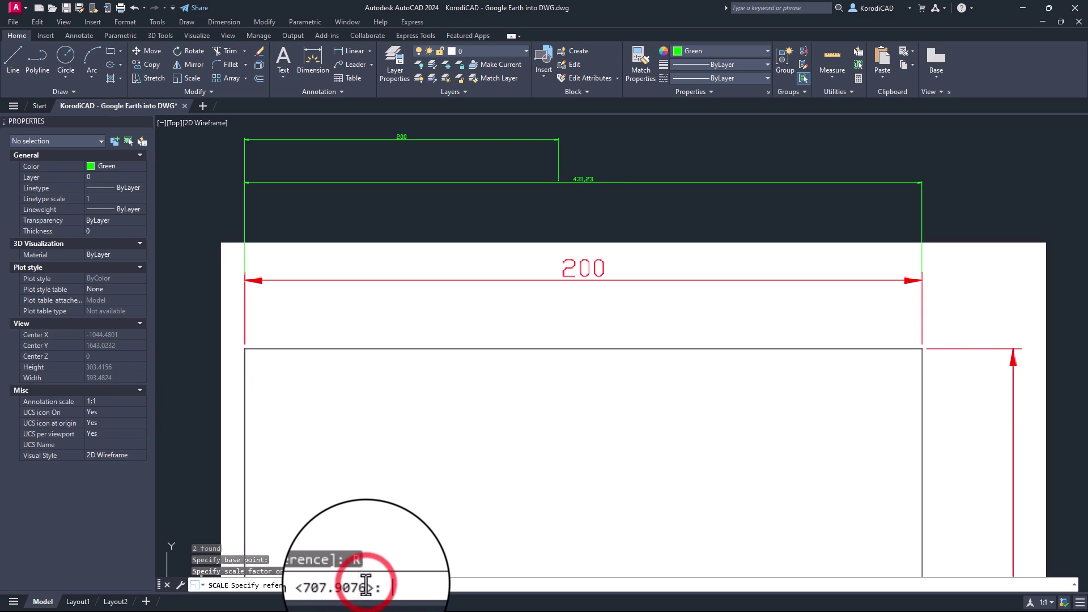
left_click(245, 185)
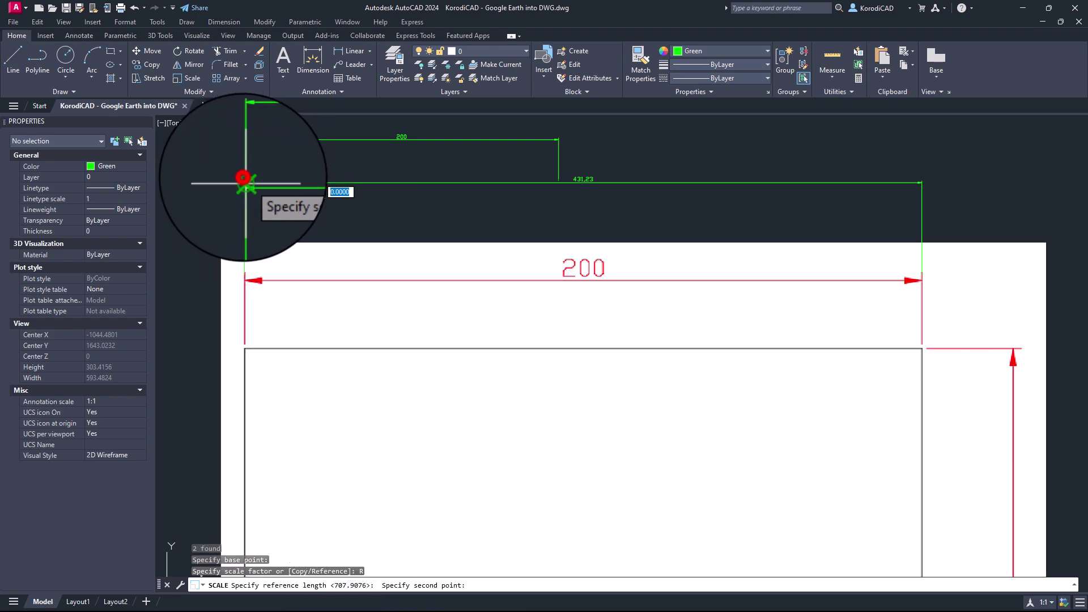
left_click(921, 182)
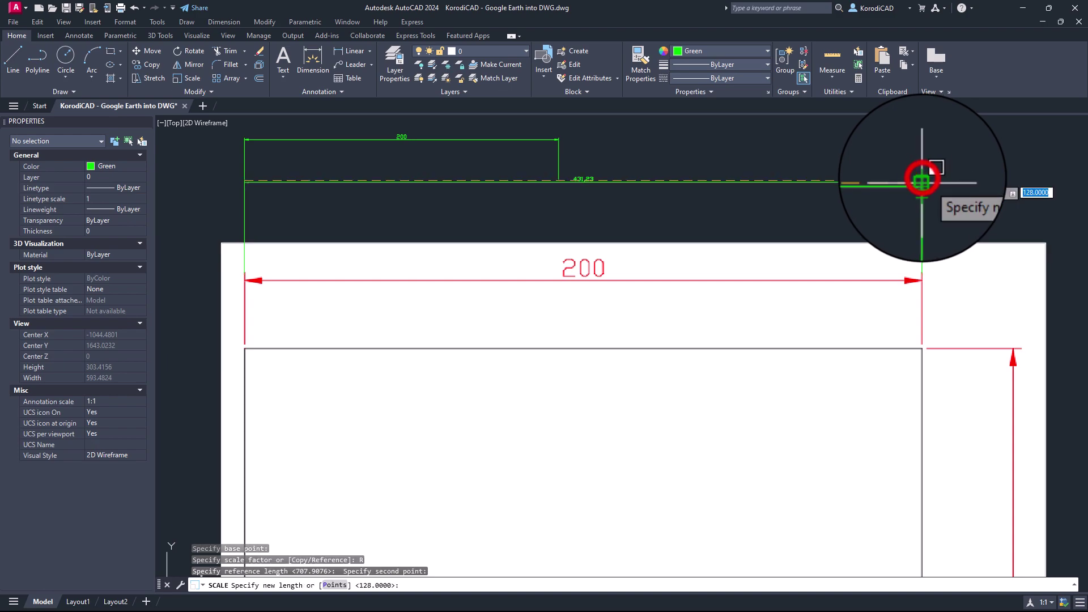
left_click(558, 180)
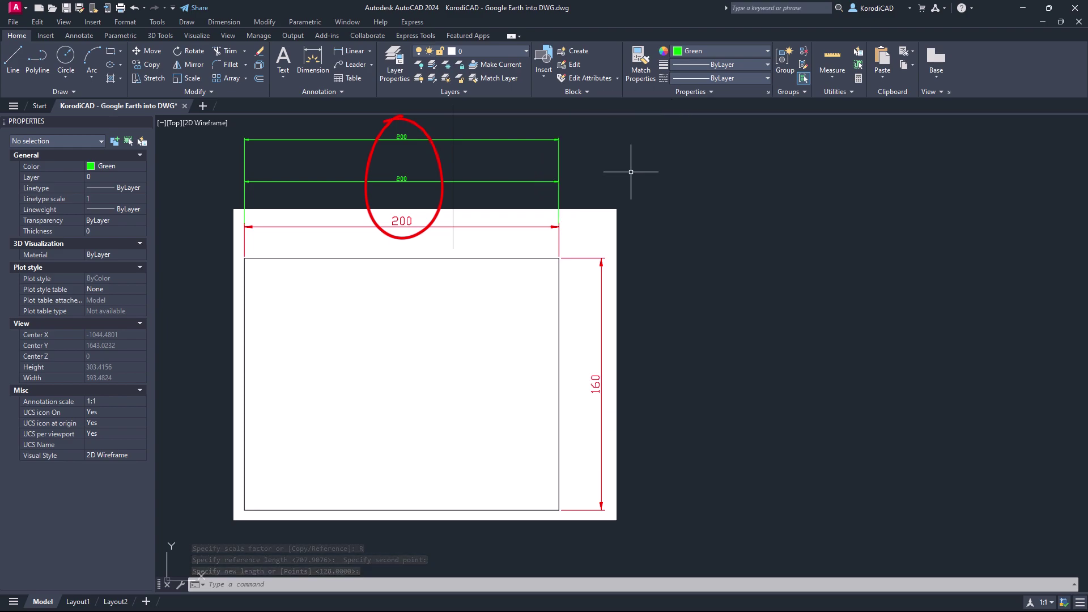
key("ctrl+z")
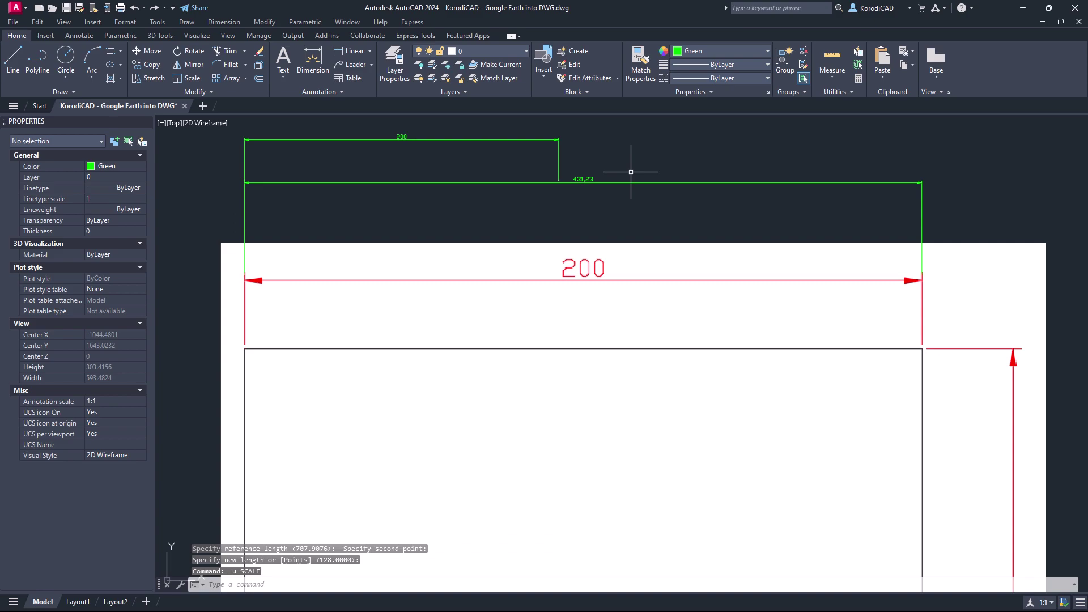
left_click(641, 166)
left_click(591, 245)
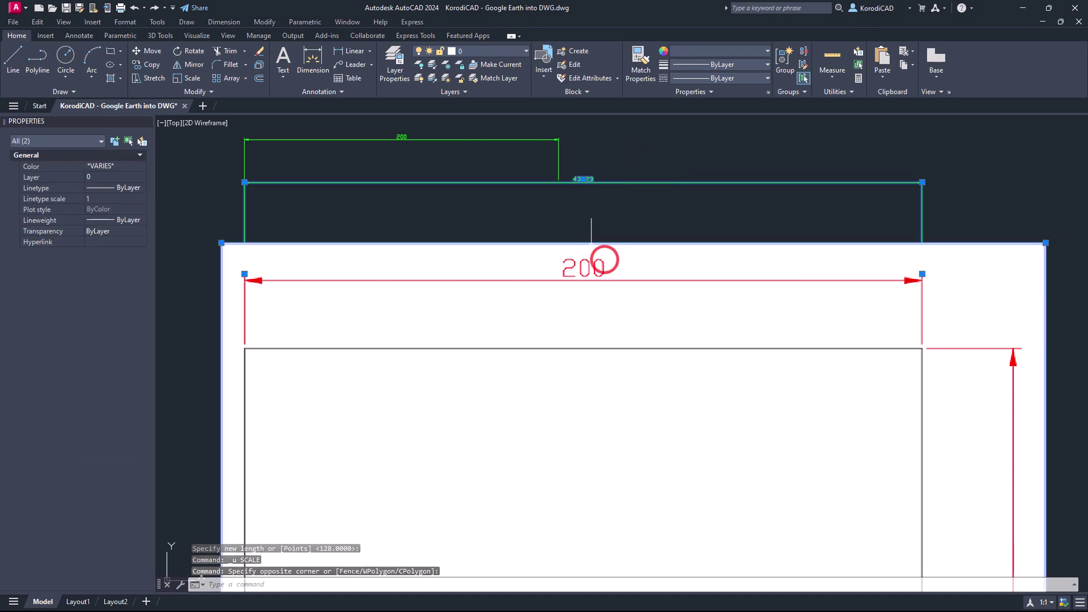
type("SCALE")
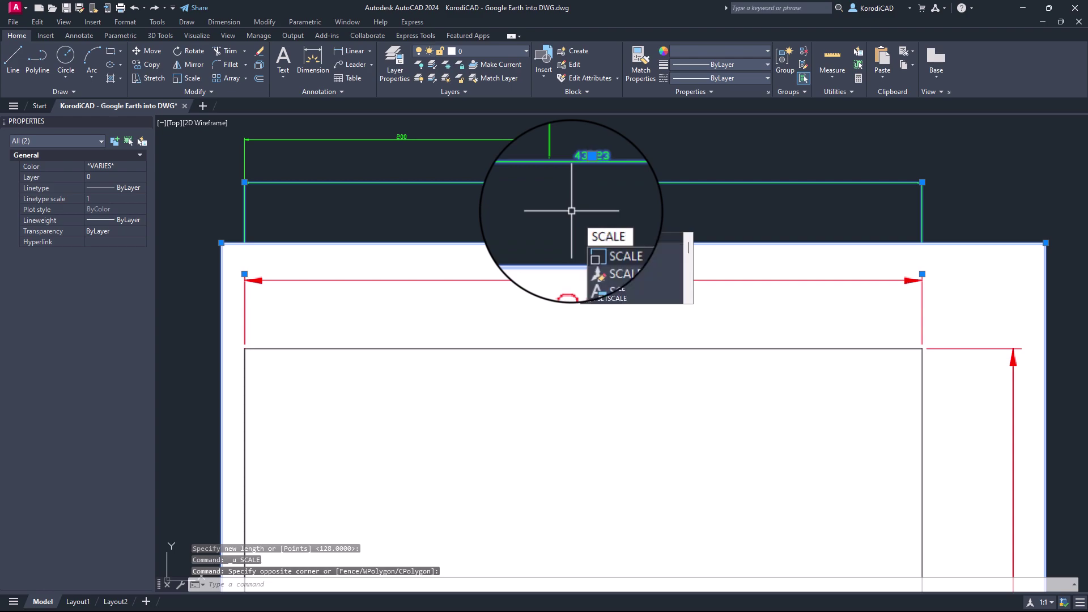
key("Return")
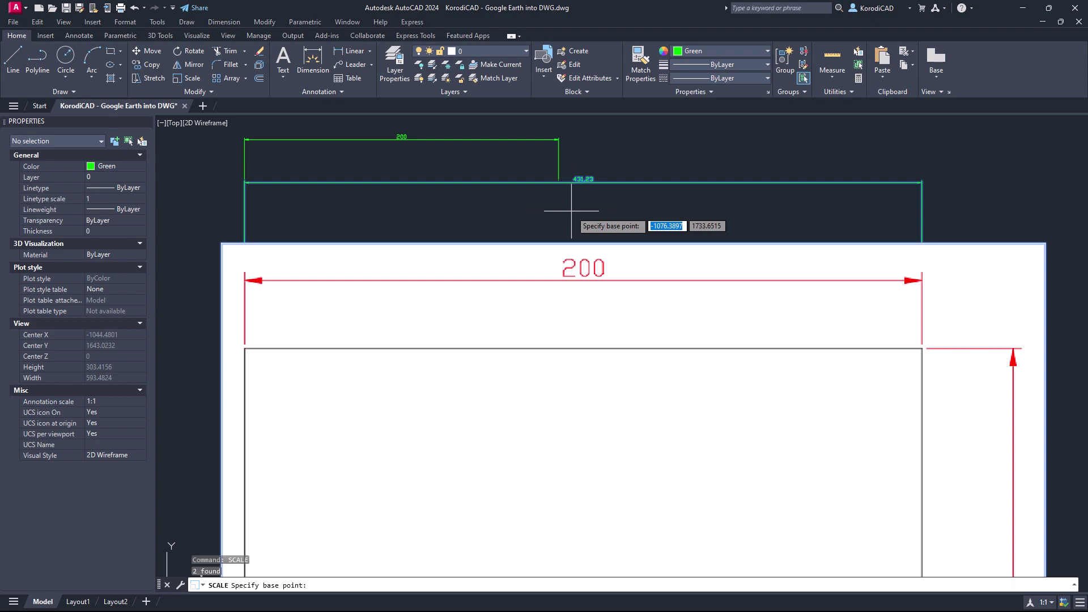
left_click(244, 182)
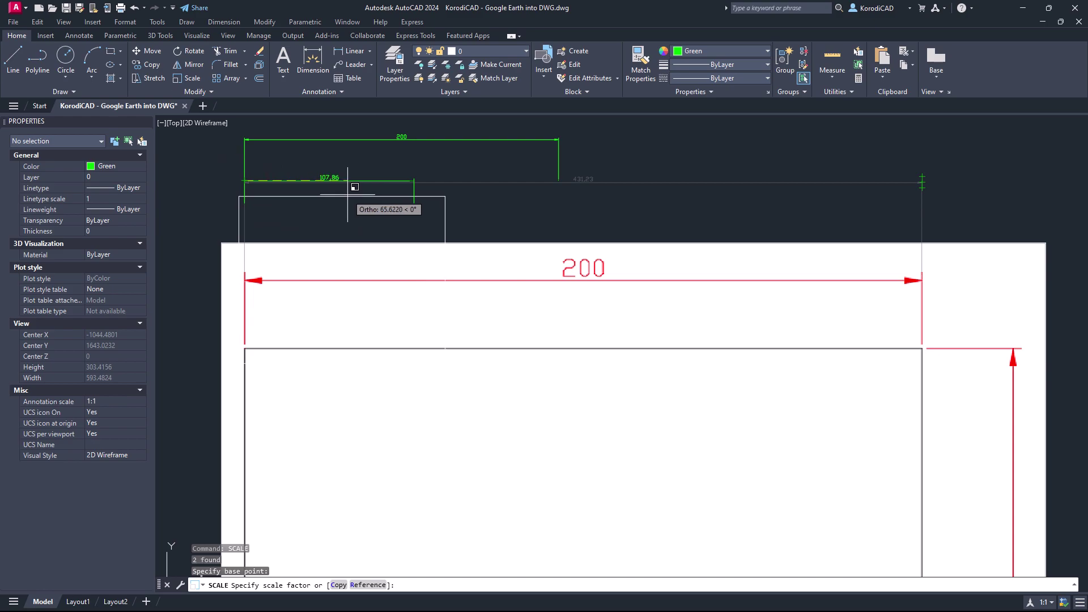
type("r")
key("Return")
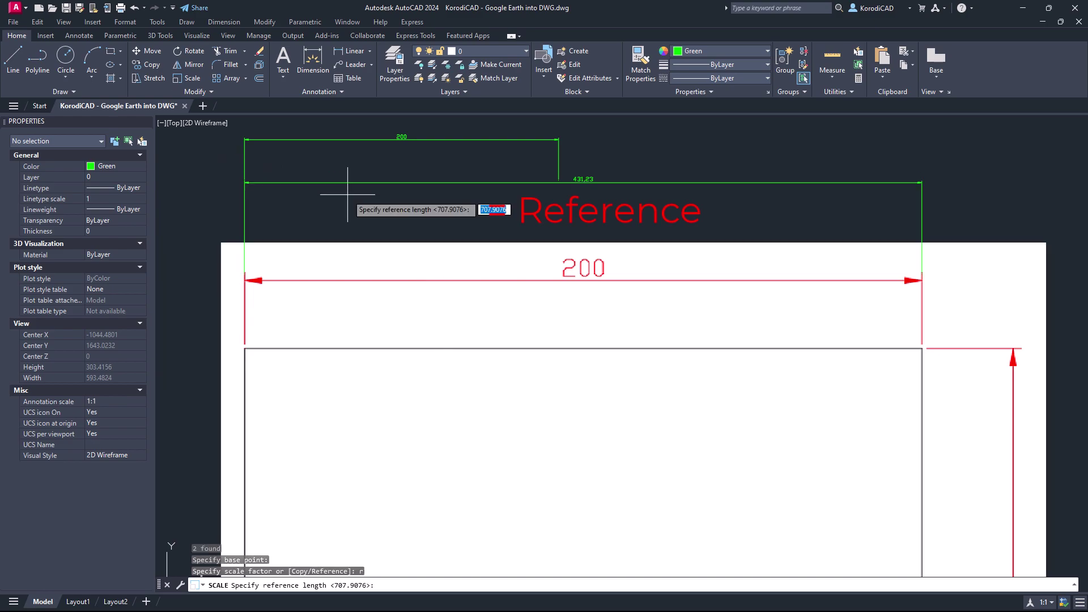
left_click(244, 181)
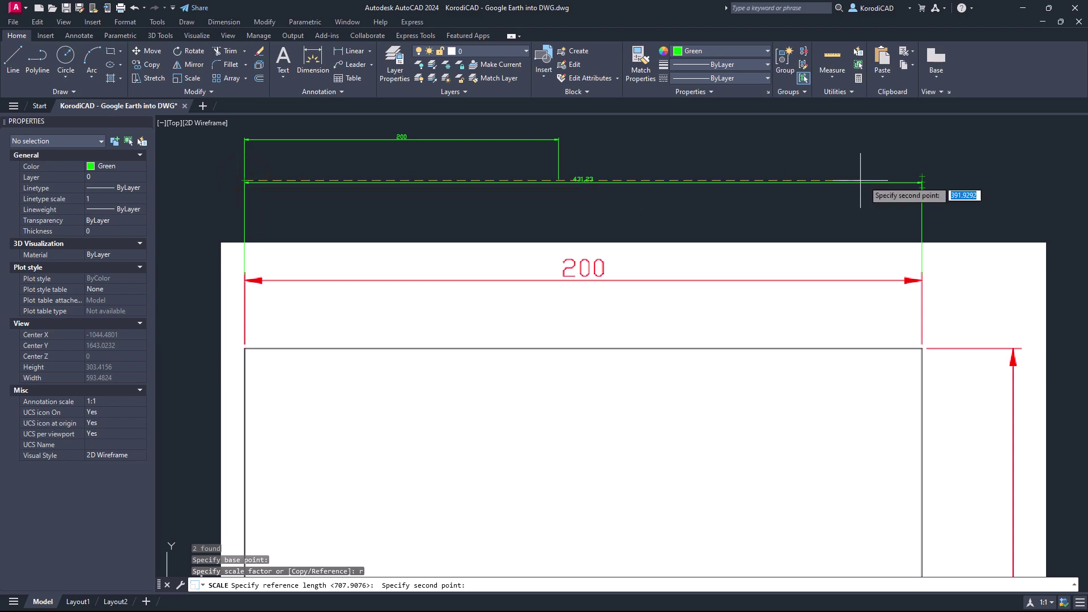
left_click(922, 181)
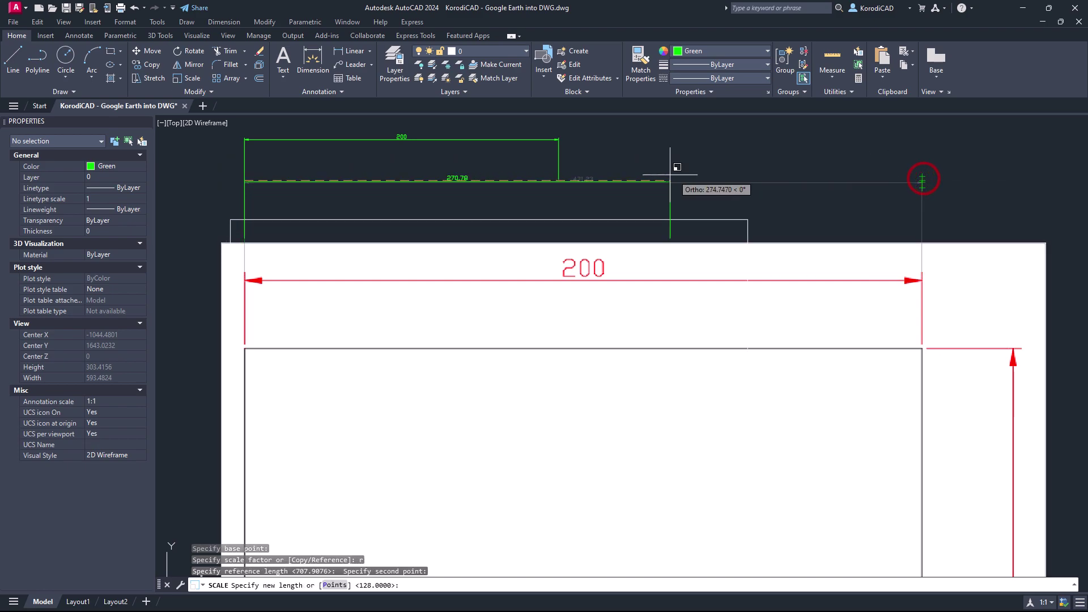
type("200")
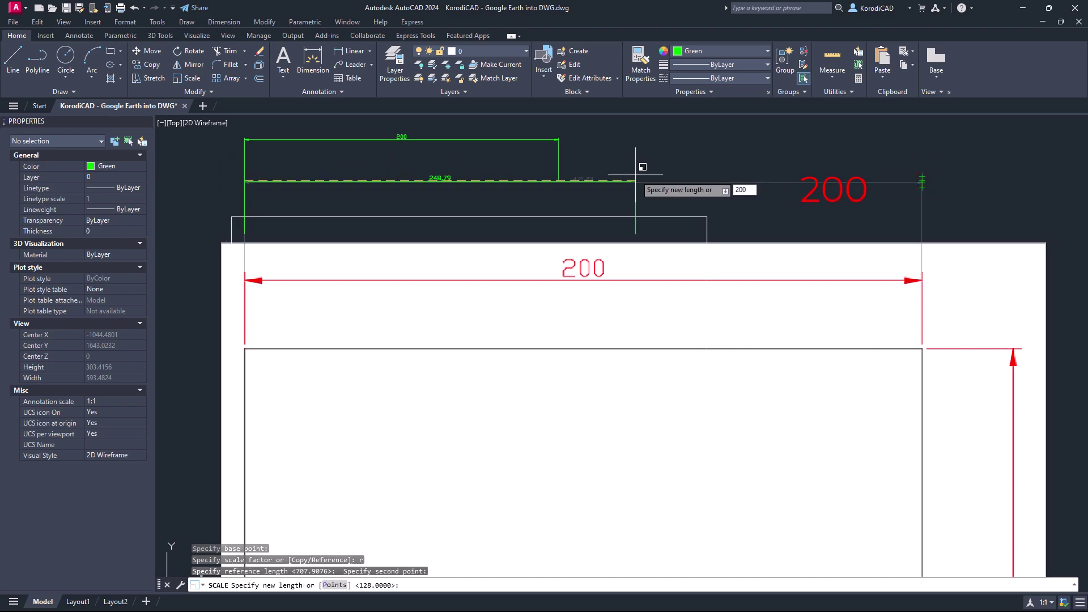
key("Return")
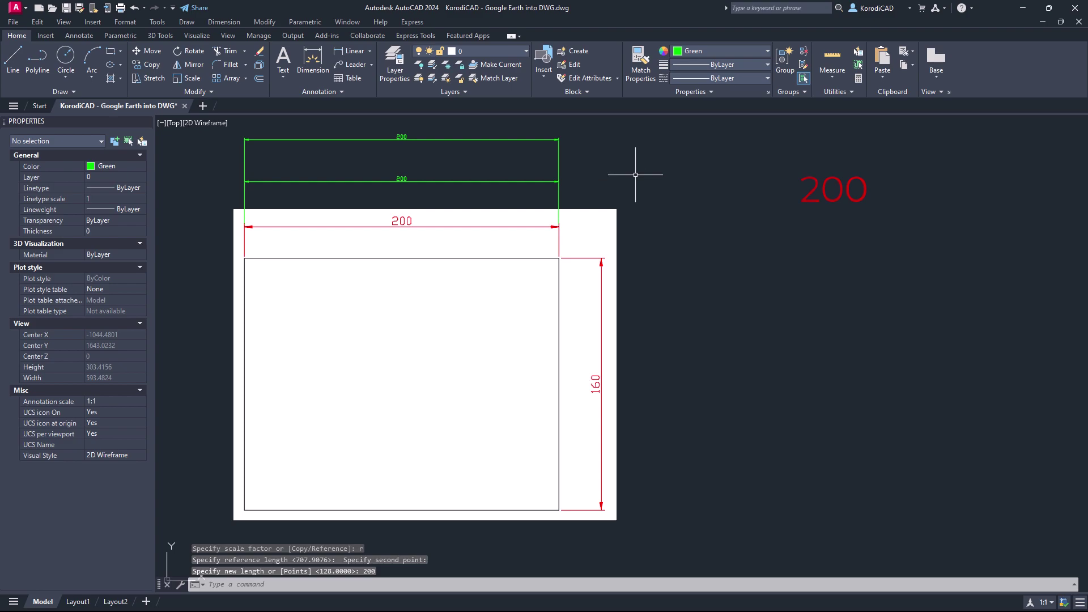
- Add a linear dimension (160.36) along the image's right edge with DLI
type("dli")
key("Return")
left_click(591, 258)
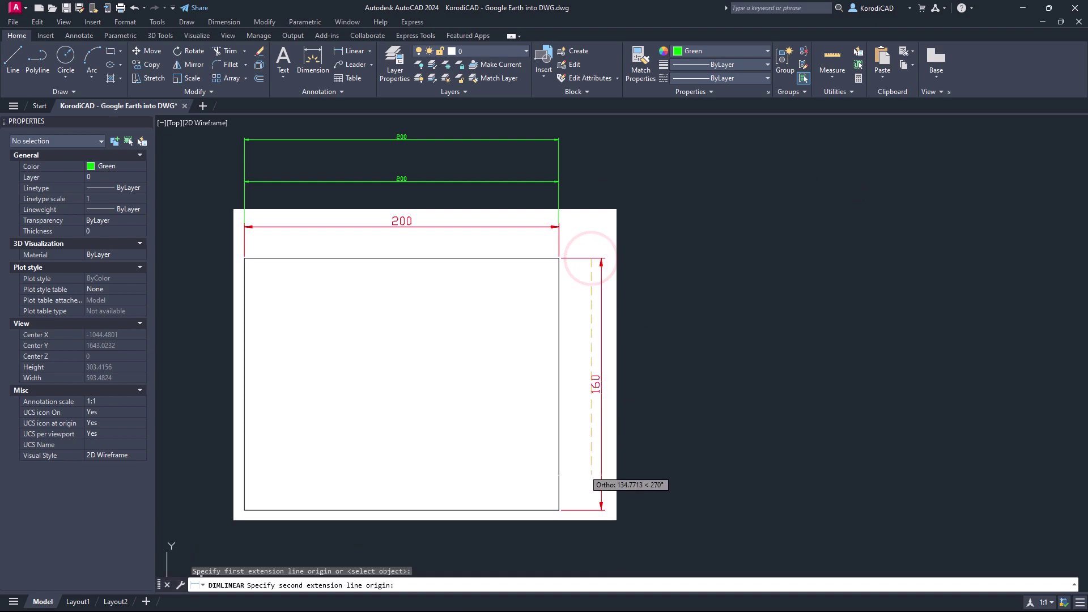
left_click(595, 510)
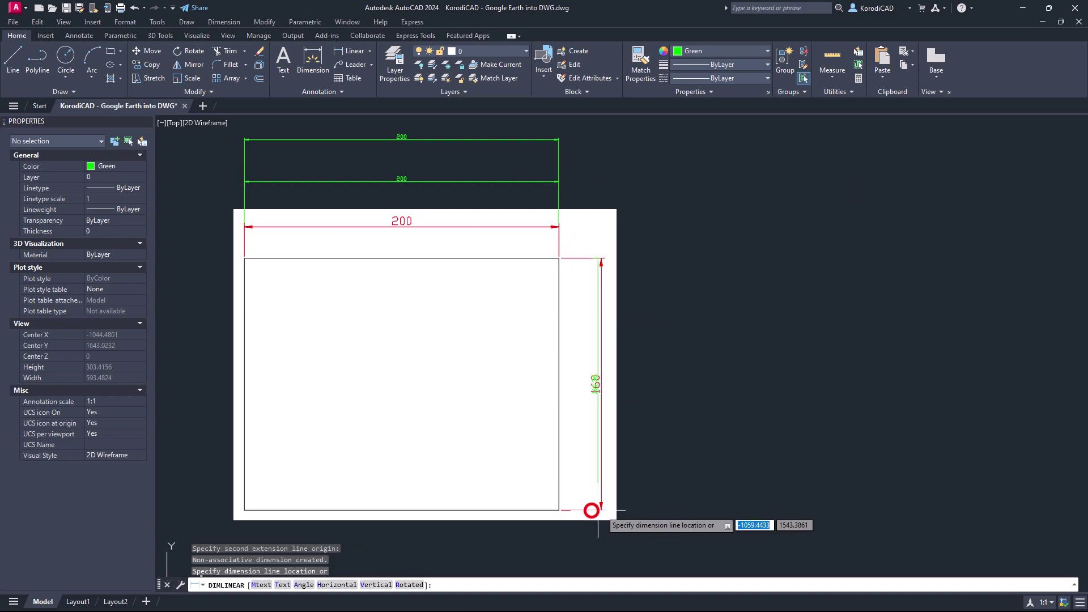
left_click(595, 506)
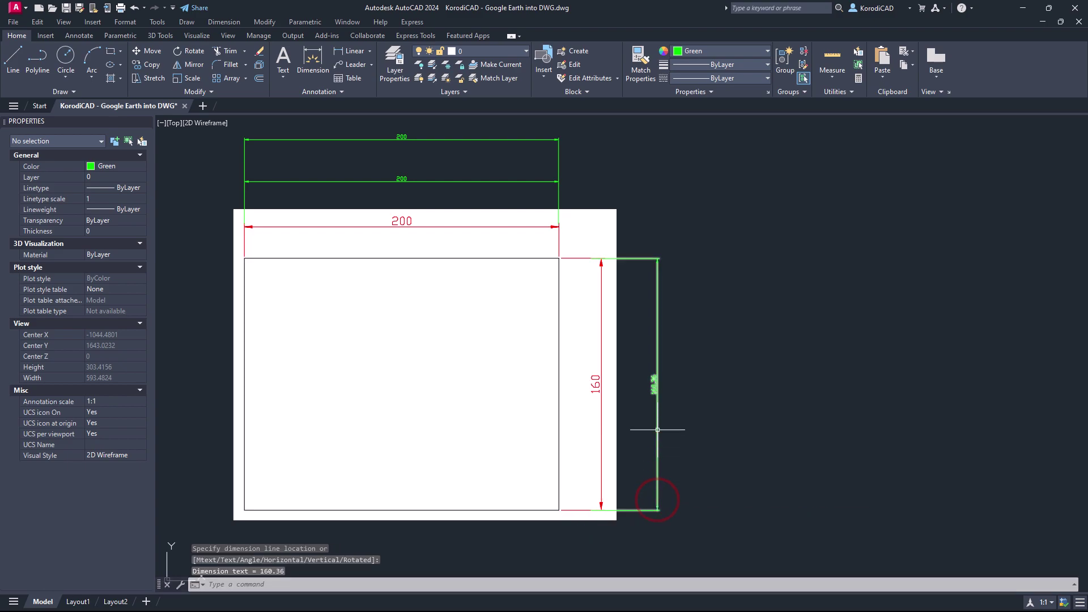
- Set the new dimension's precision to 0 so it reads 160
scroll(657, 413, "up", 2)
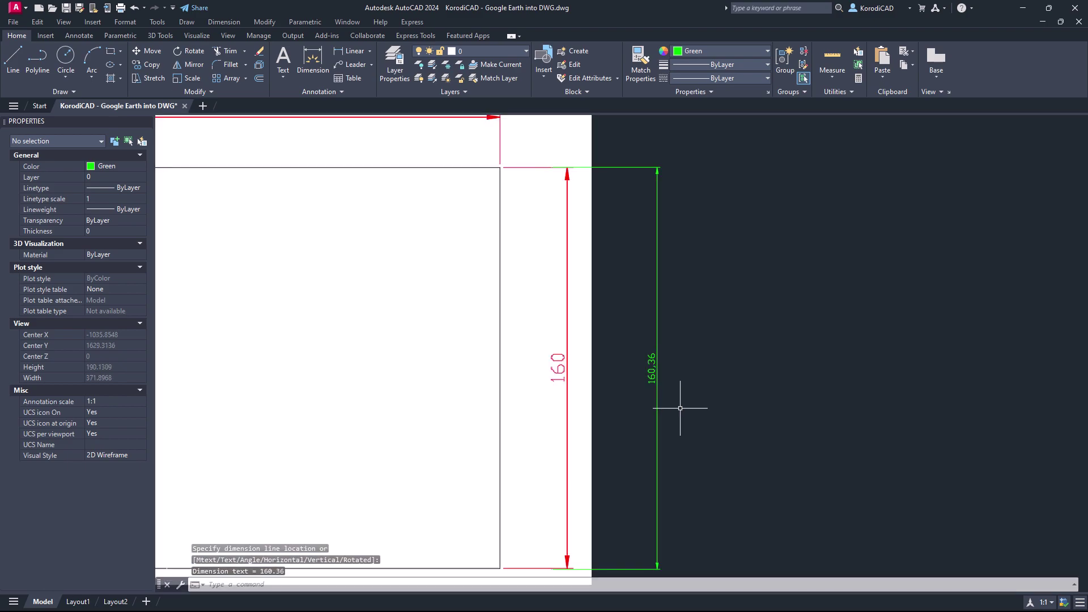
left_click(658, 397)
scroll(112, 365, "down", 10)
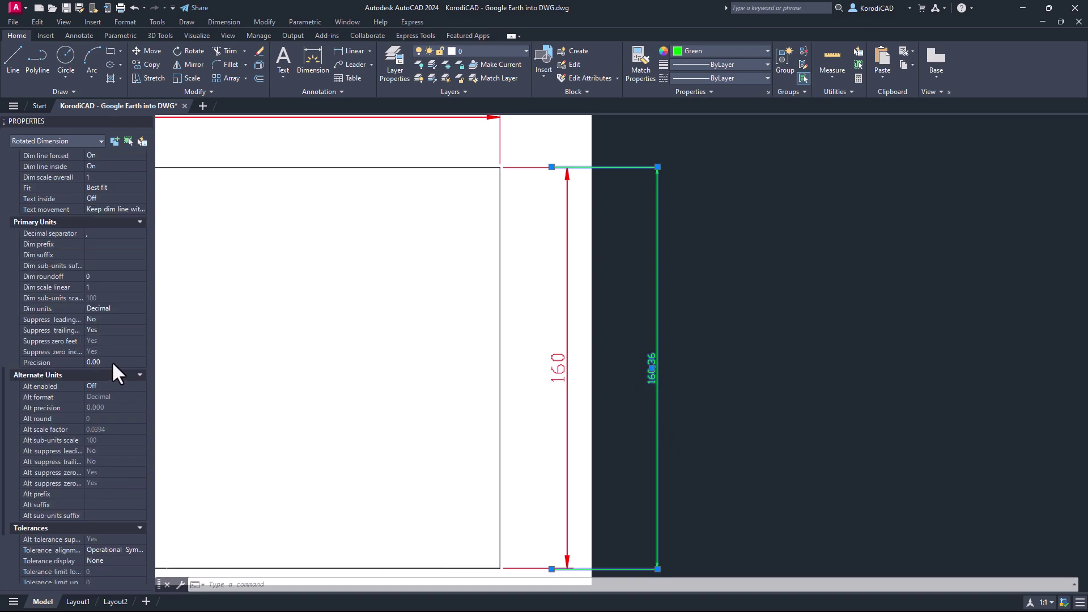
left_click(111, 362)
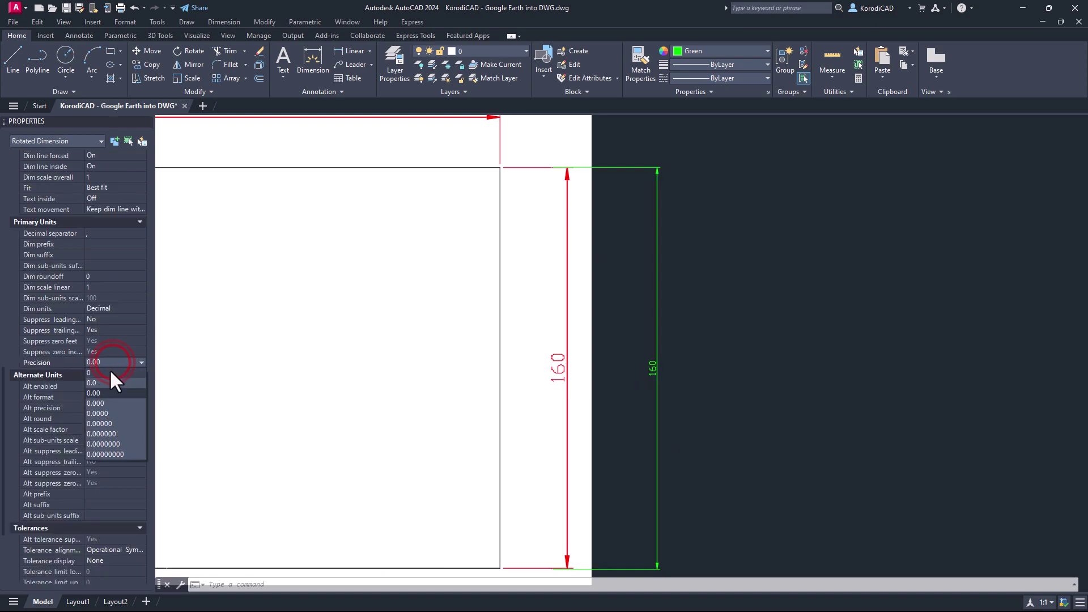
left_click(110, 370)
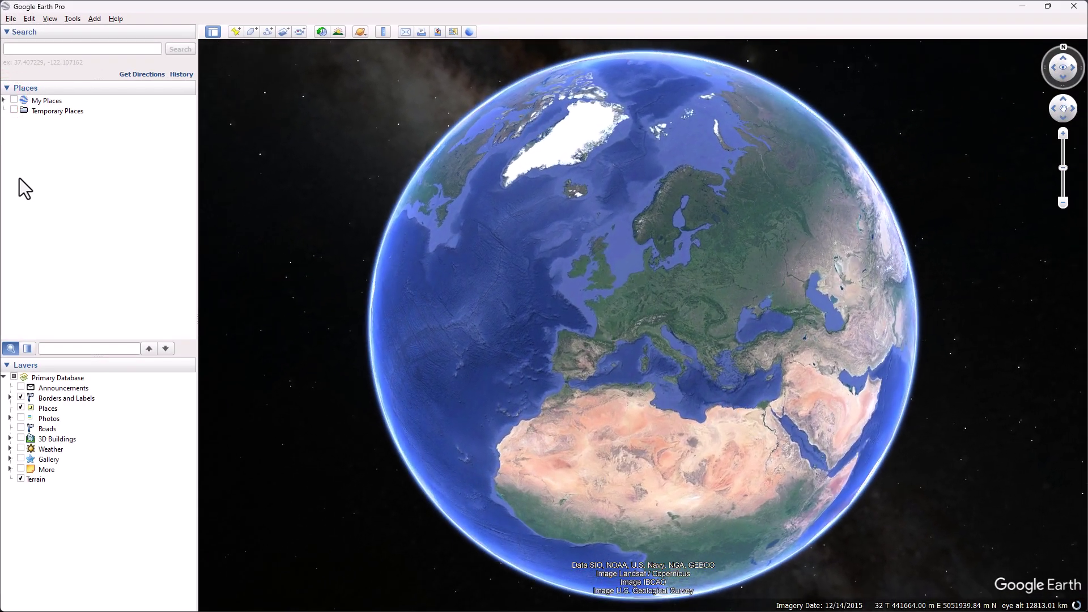
- Fly to the Eiffel Tower, Avenue Anatole France, tilt the view, and reset north up
left_click(22, 49)
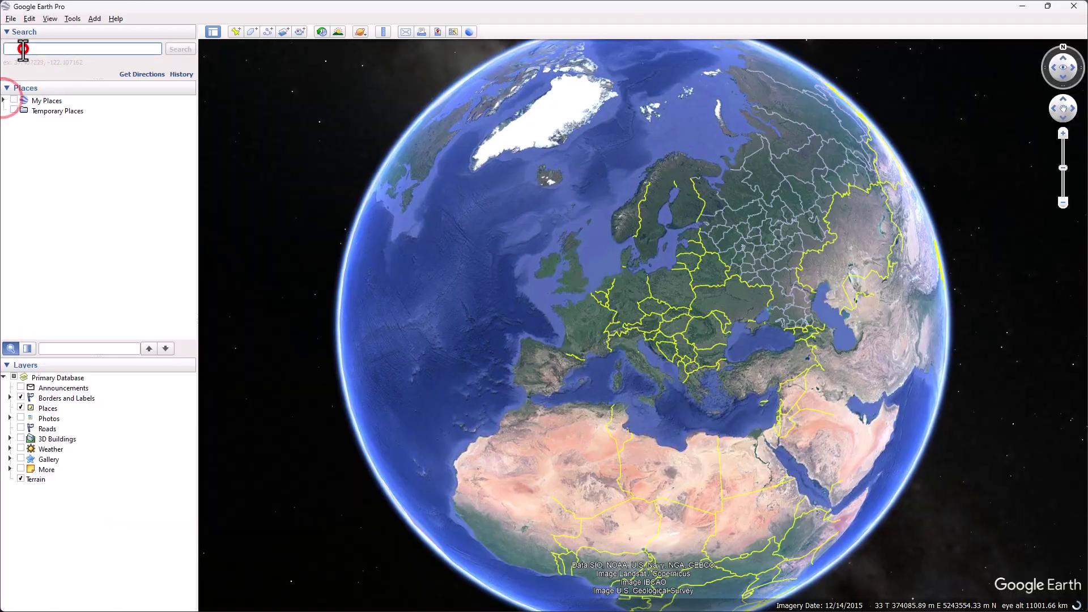
left_click(23, 55)
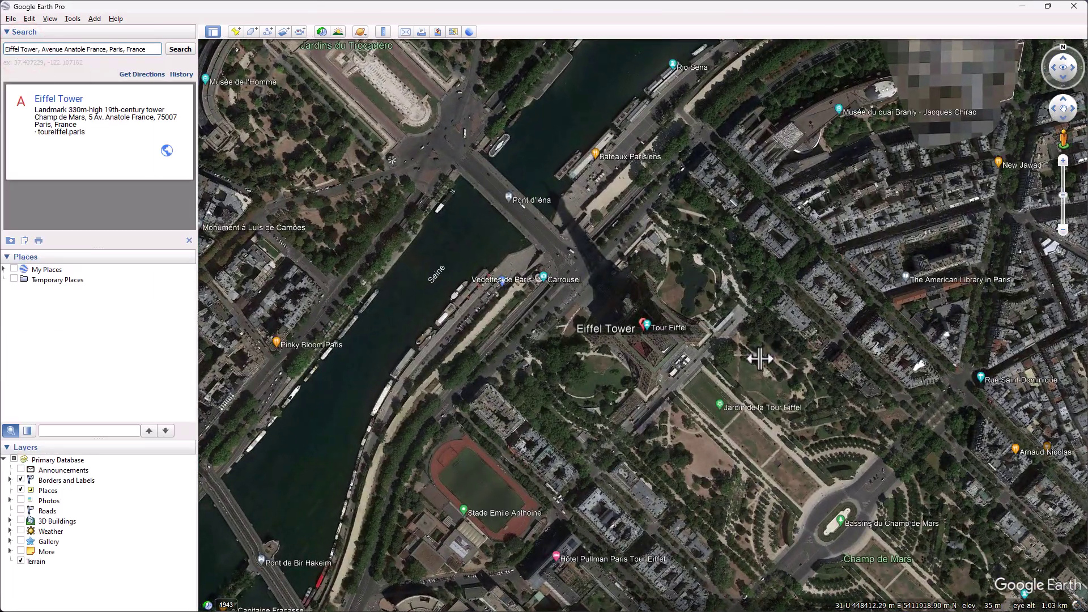
mouse_move(753, 367)
middle_mouse_down()
mouse_move(773, 461)
mouse_move(799, 391)
mouse_move(805, 290)
middle_mouse_up()
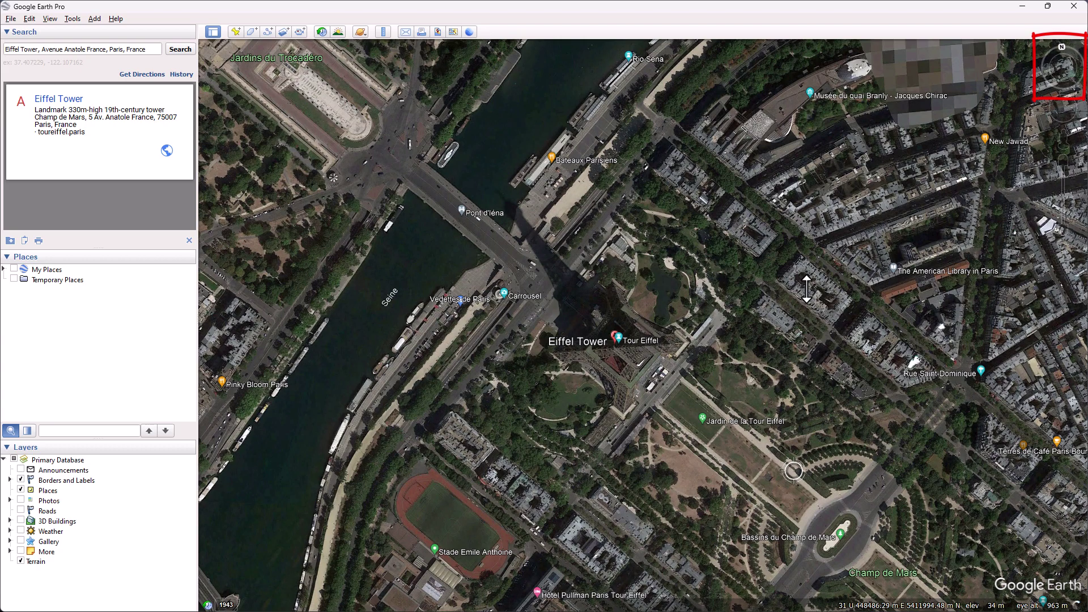
left_click(1063, 49)
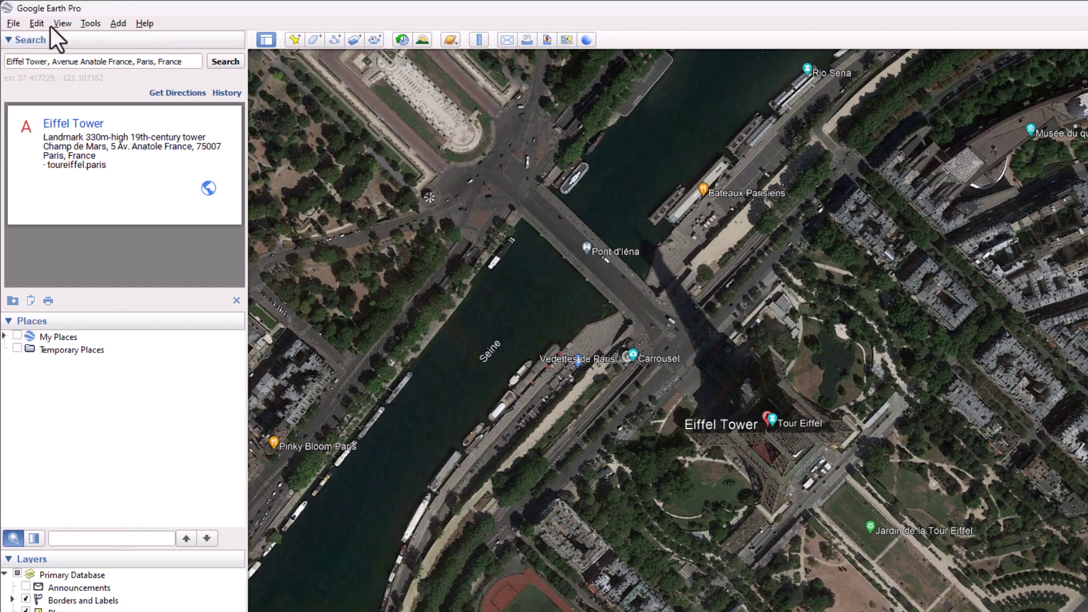
- Measure a 799.63 m east–west ruler line across the bottom of the view, in meters
left_click(88, 24)
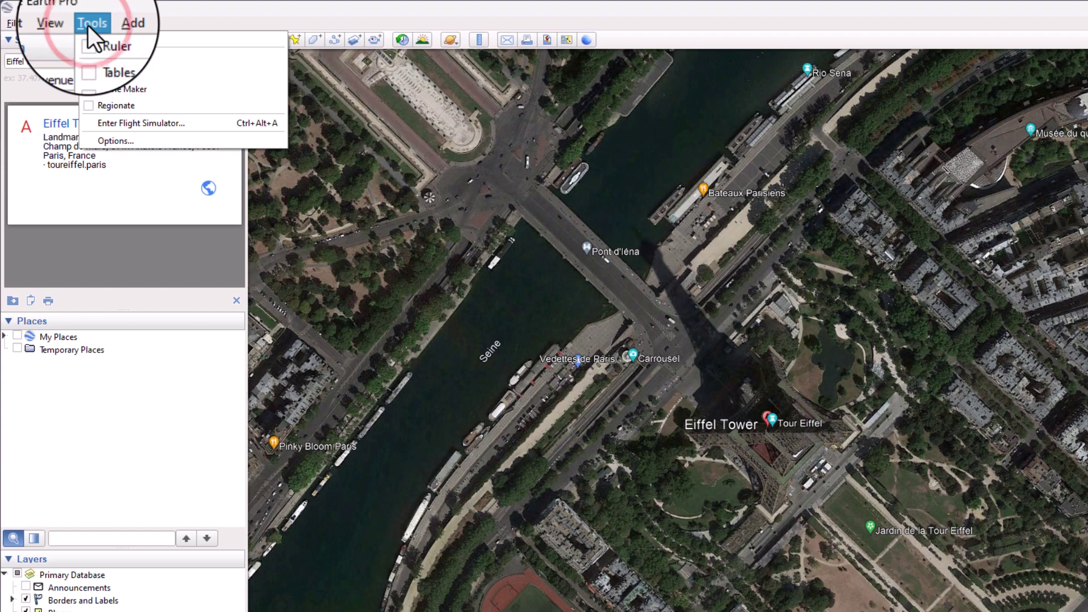
left_click(108, 38)
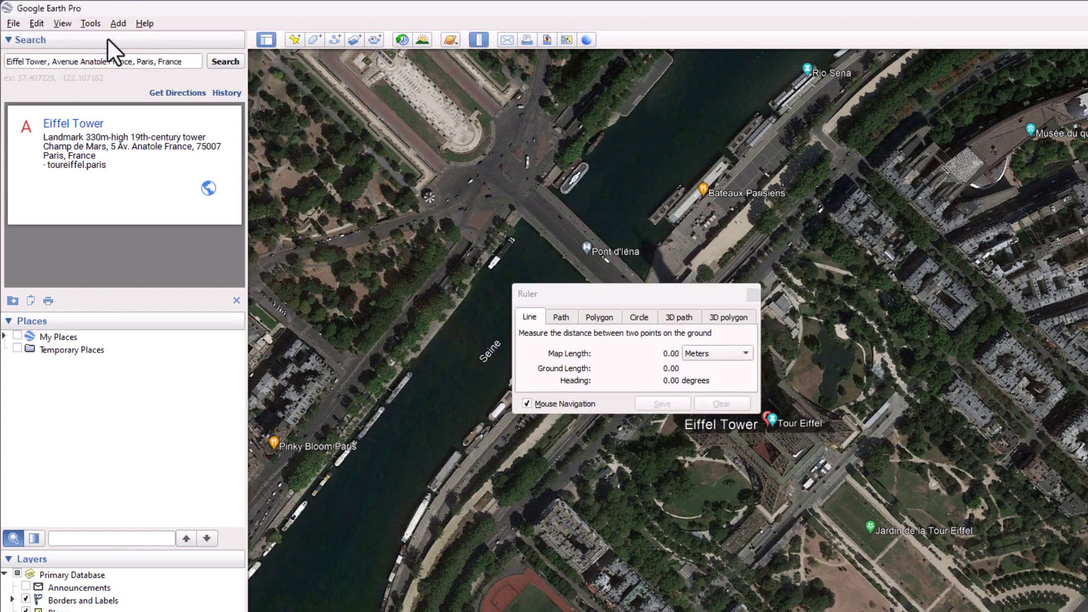
left_click(630, 323)
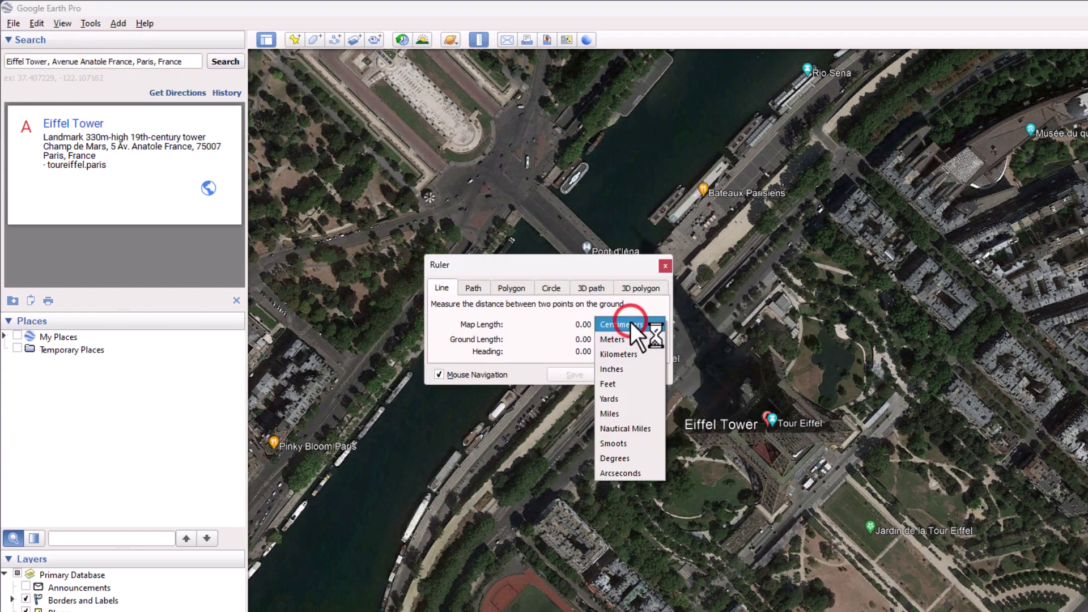
left_click(624, 337)
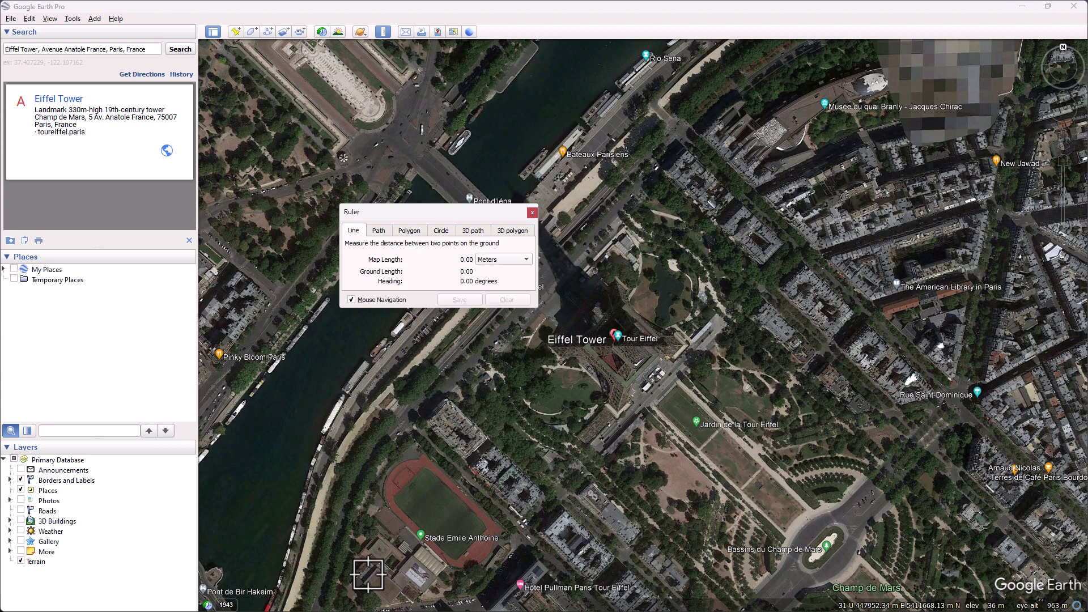
left_click(365, 574)
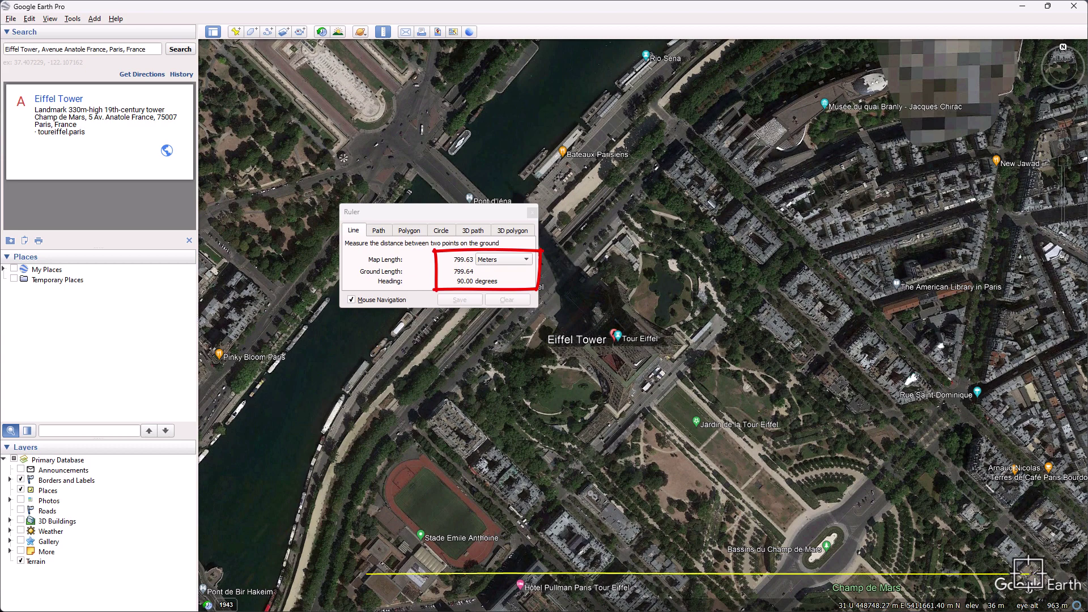
left_click(1028, 574)
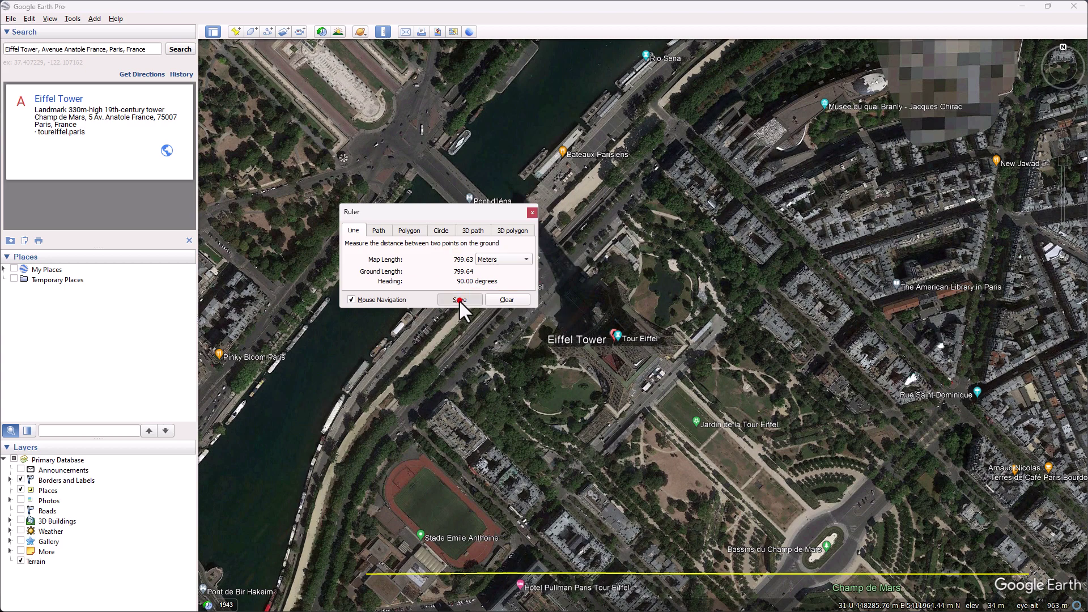
- Save the measured line as the path 'for_Eiffel Tower'
left_click(460, 300)
type("for_Eiffel Tower")
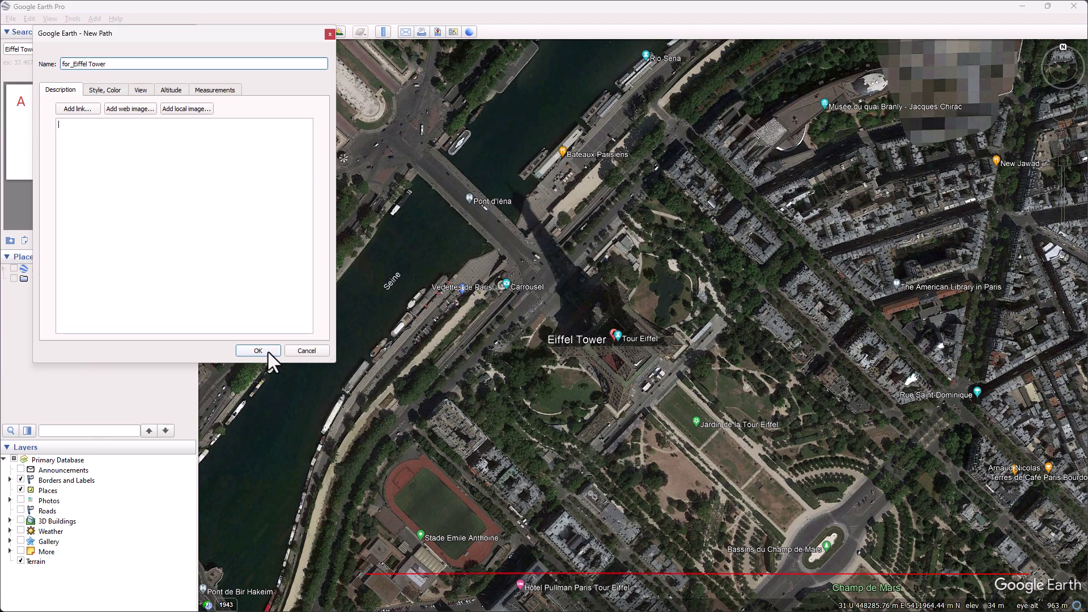
left_click(267, 352)
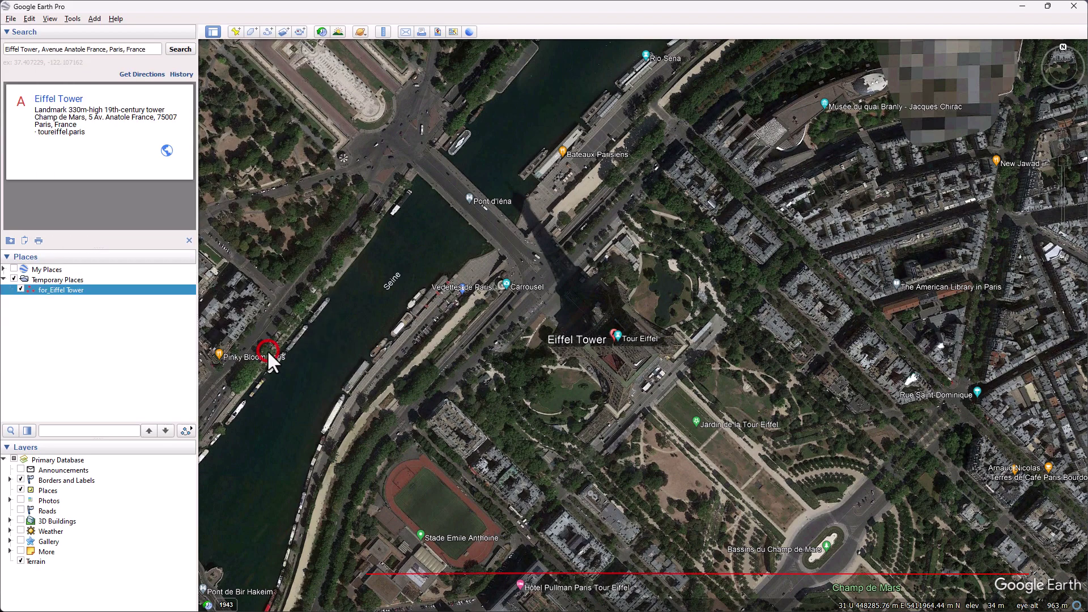
- In Save Image, set the description to Eiffel Tower and resolution to Maximum (8192x5134)
left_click(10, 18)
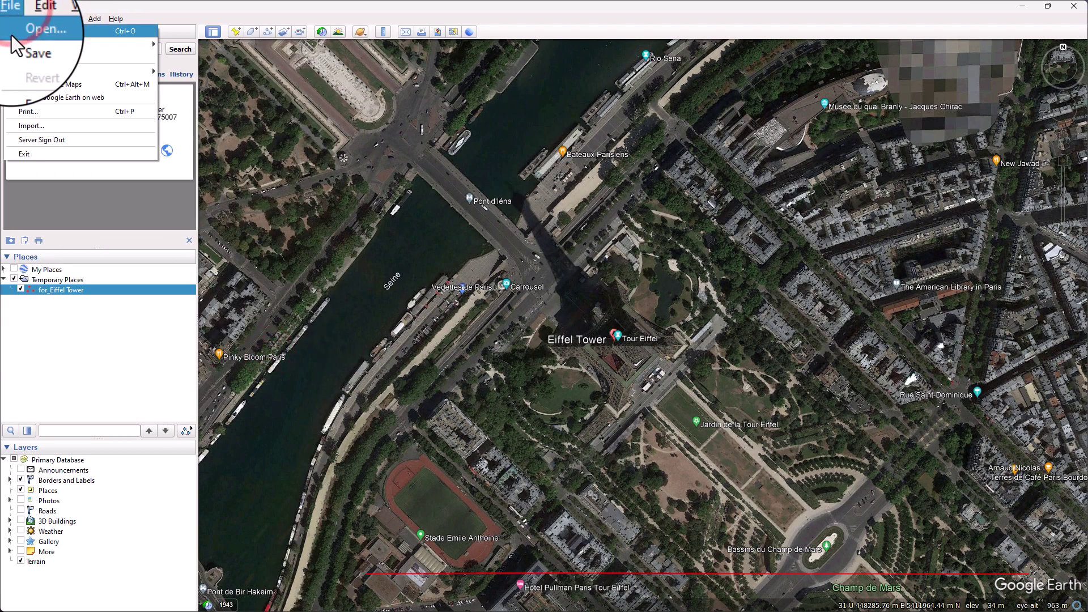
left_click(14, 43)
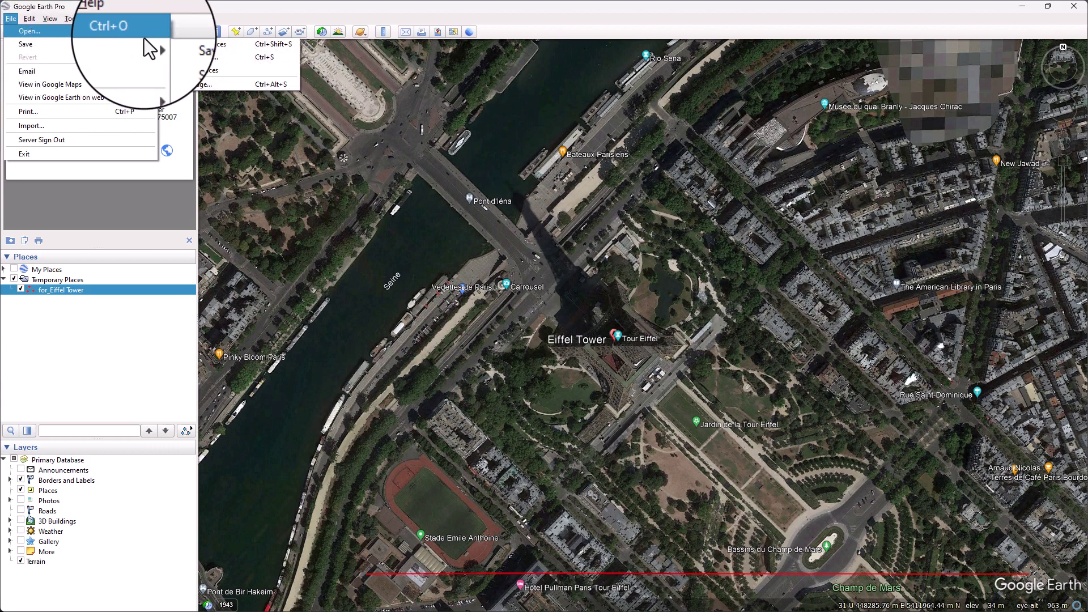
left_click(185, 81)
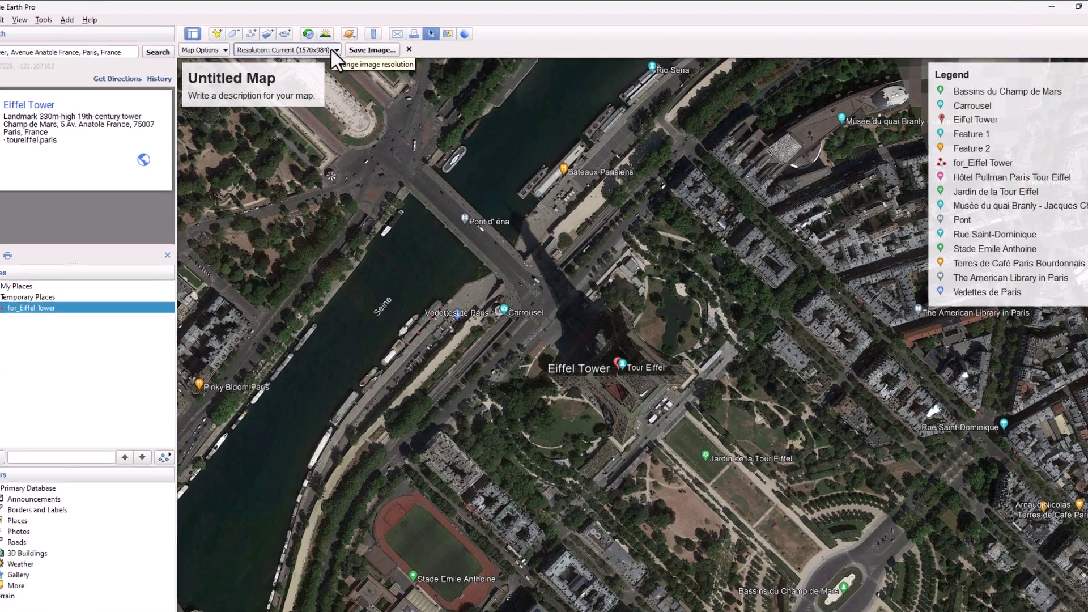
left_click(345, 47)
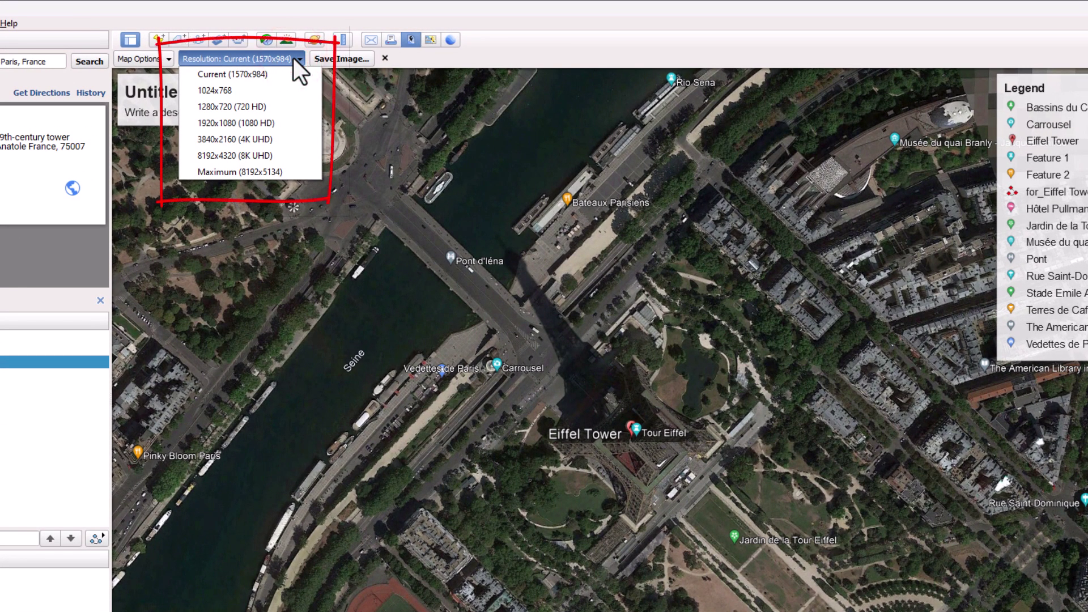
left_click(275, 167)
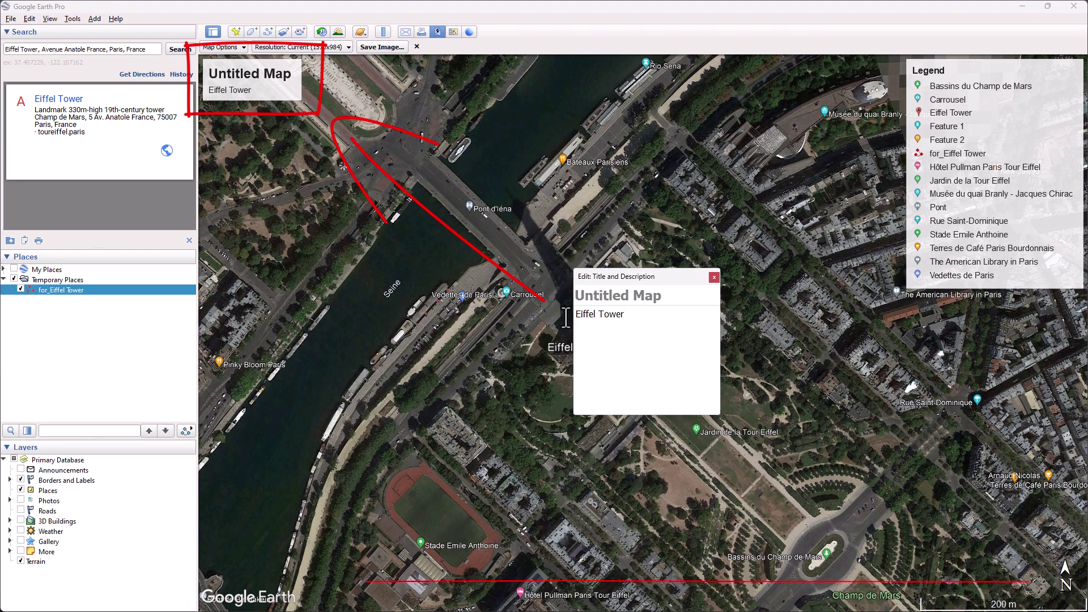
left_click(714, 277)
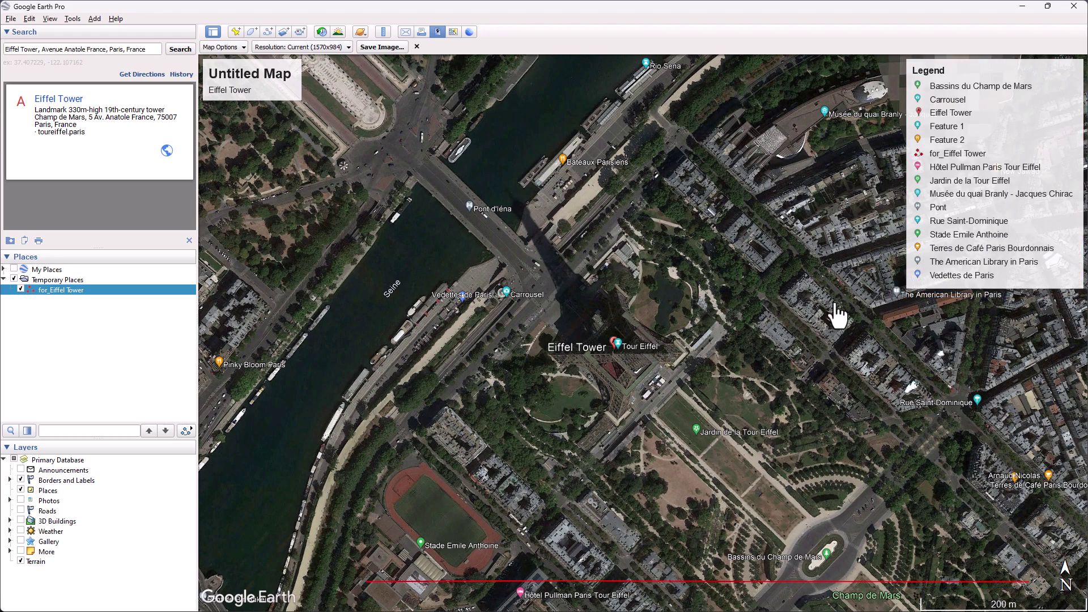
left_click(332, 46)
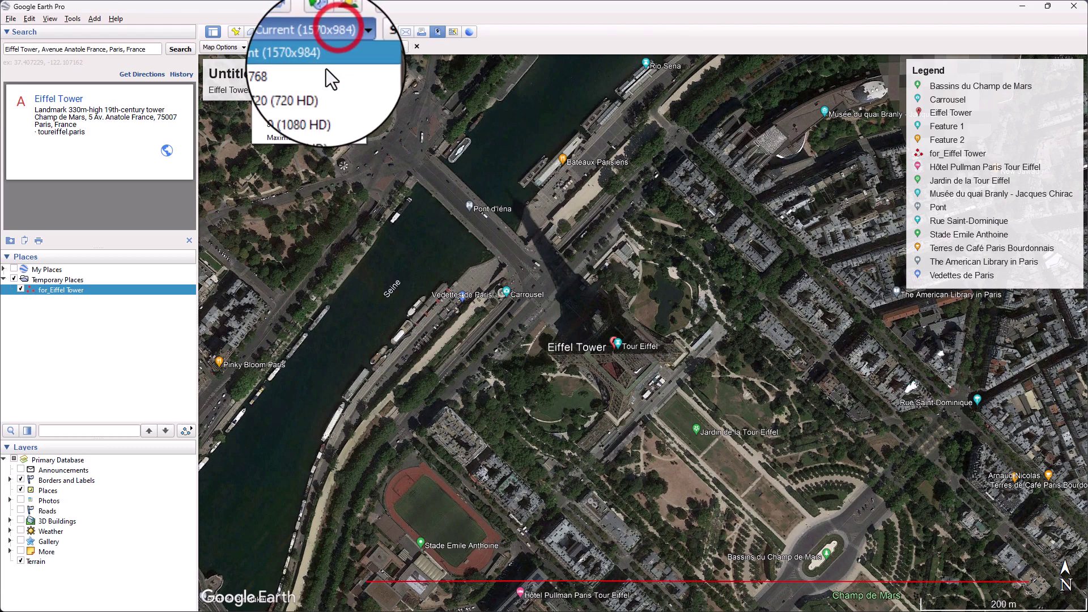
left_click(321, 136)
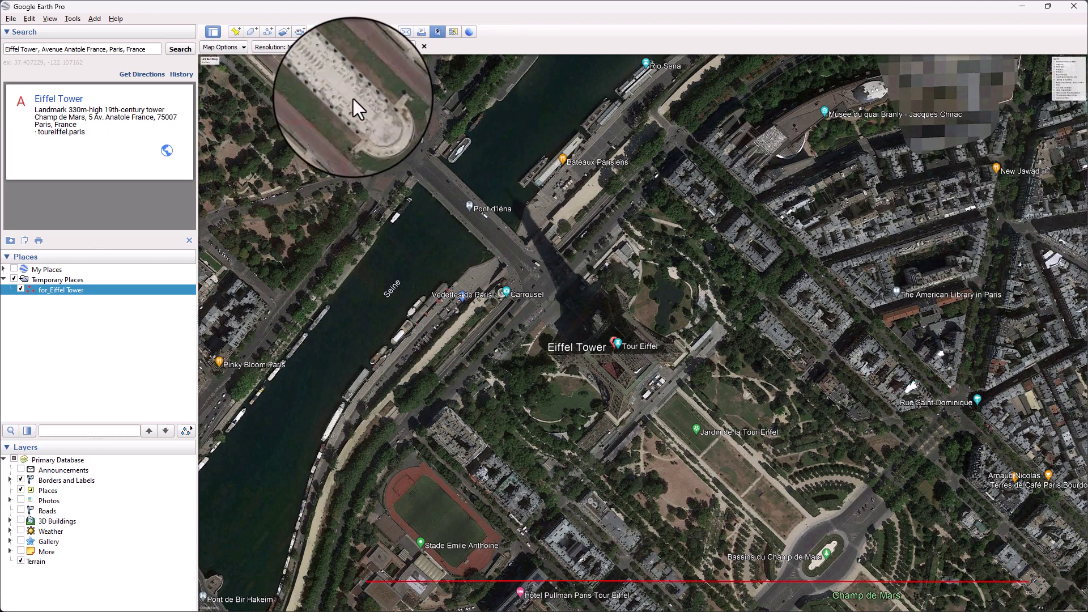
- Save the 8192x5134 map image to the GoogleEarth folder as EiffelTower2.jpg
left_click(383, 48)
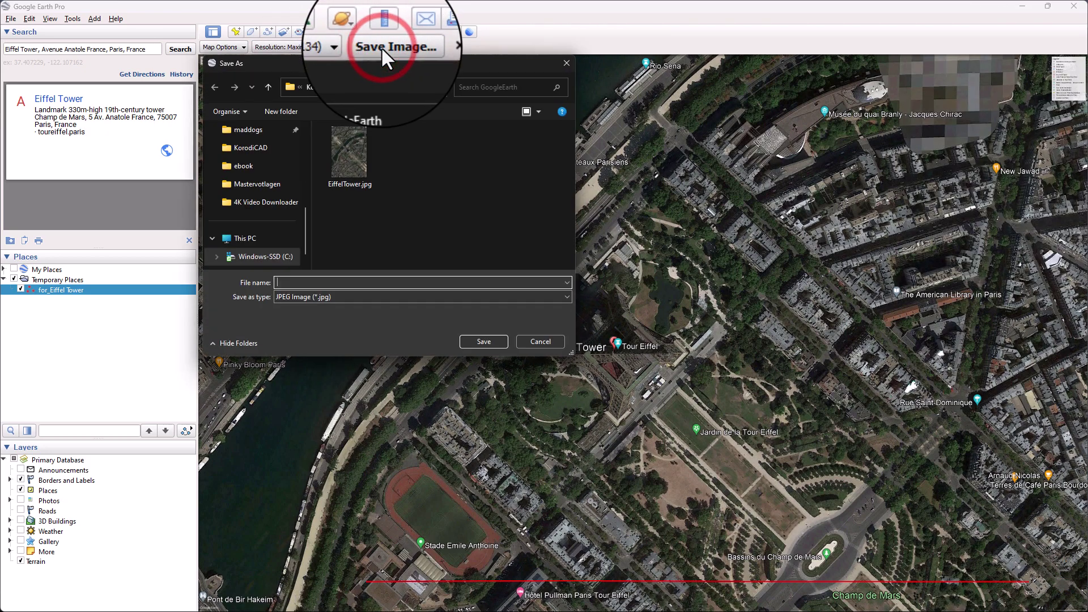
left_click(347, 160)
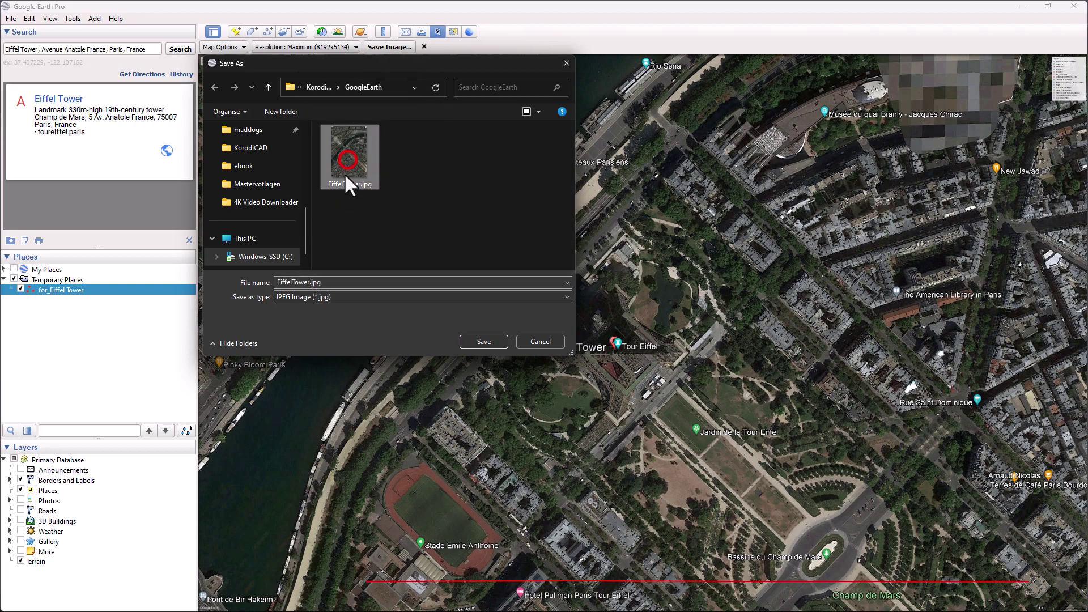
left_click(338, 283)
left_click(338, 283)
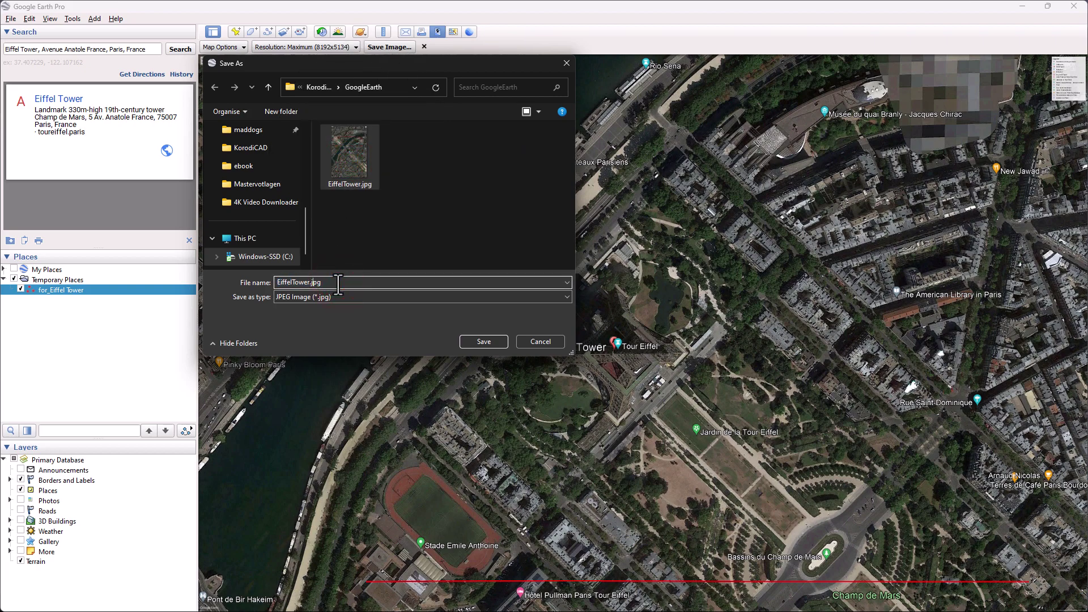
type("2")
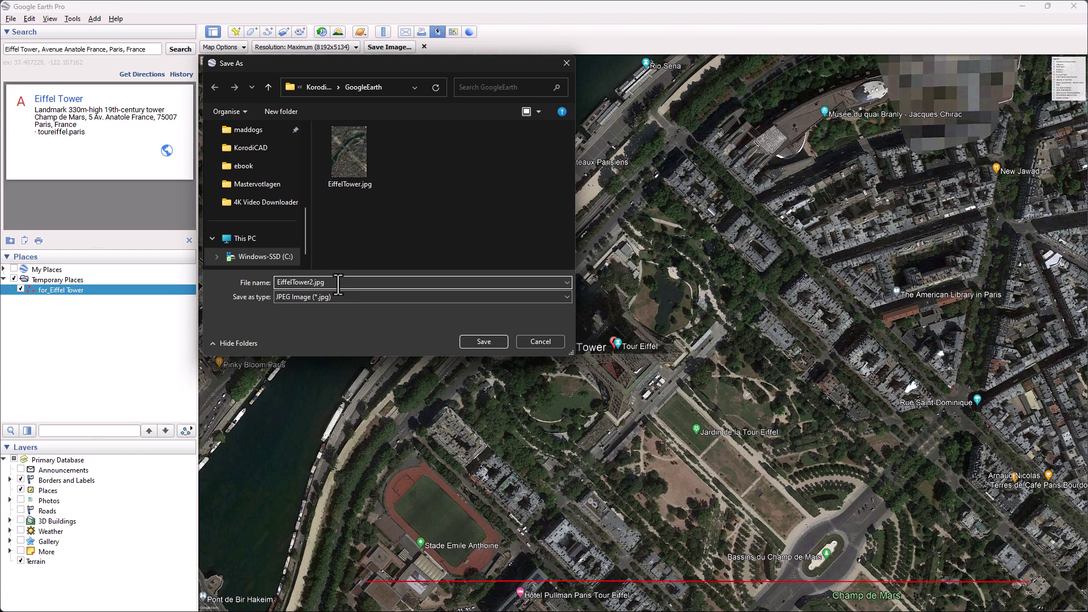
left_click(488, 339)
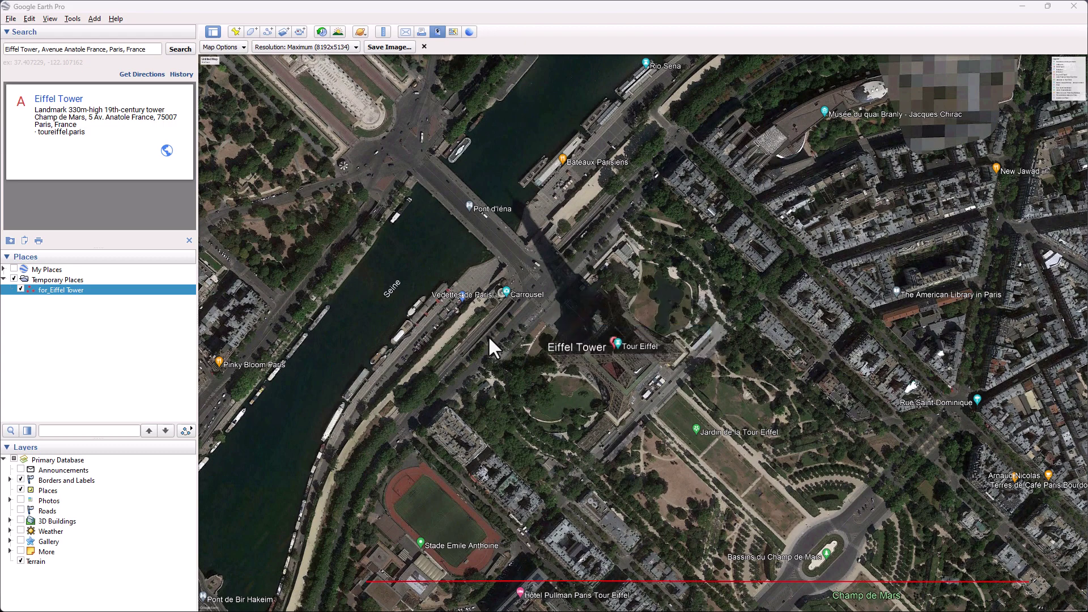
- Switch the for_Eiffel Tower path's Measurements unit from Miles to Meters so its length reads 800
right_click(50, 288)
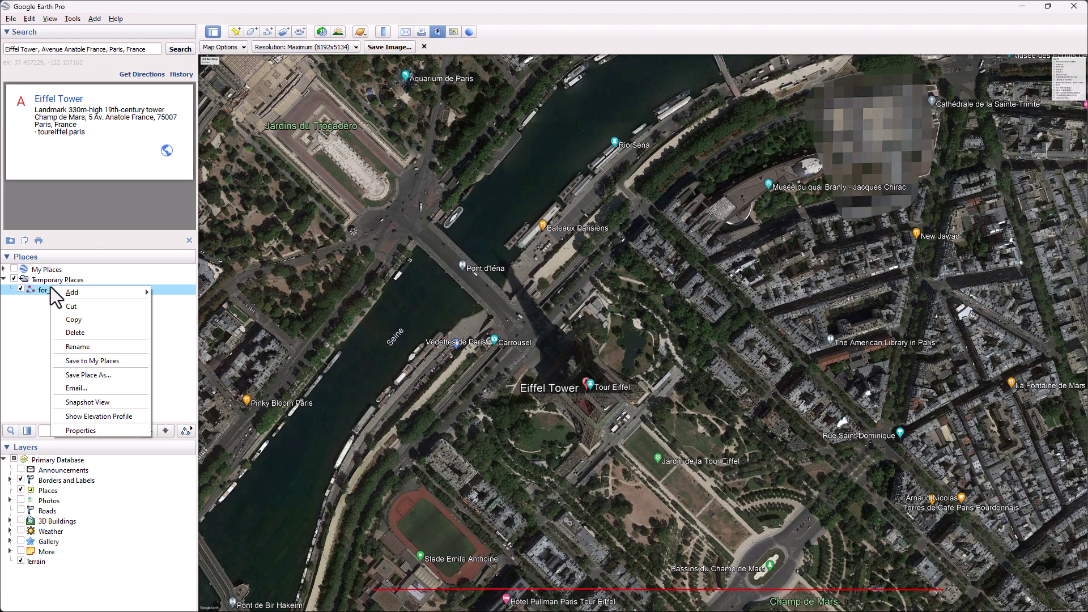
left_click(76, 431)
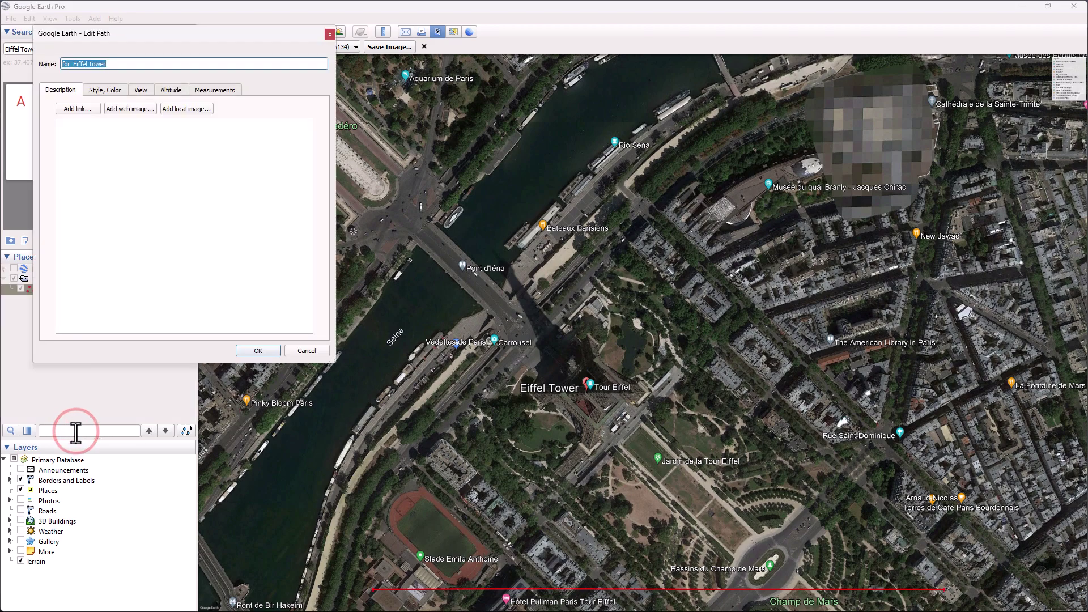
left_click(104, 88)
left_click(148, 87)
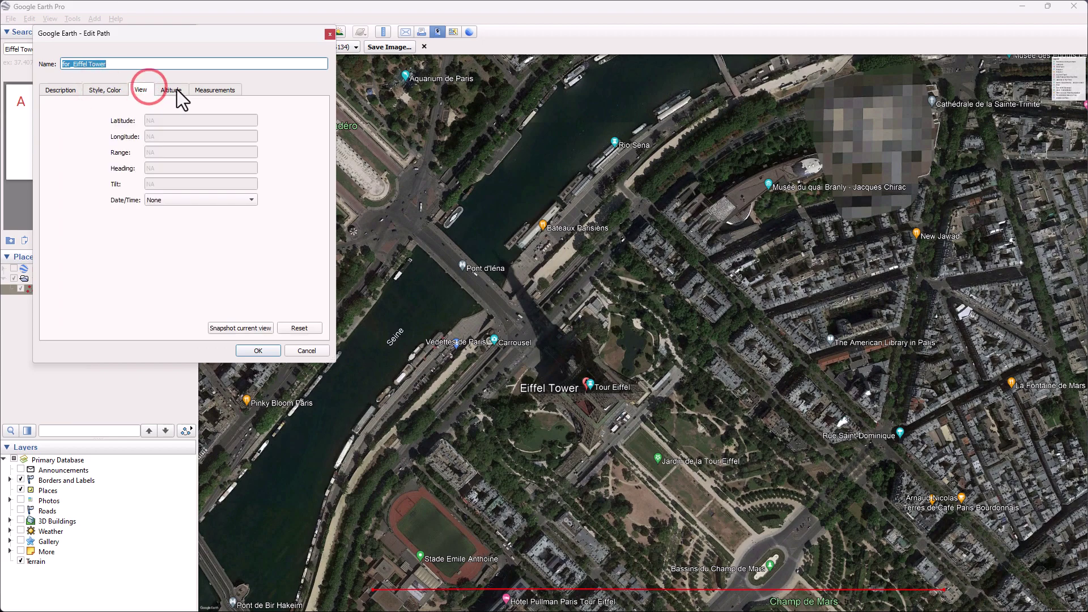
left_click(171, 90)
left_click(212, 90)
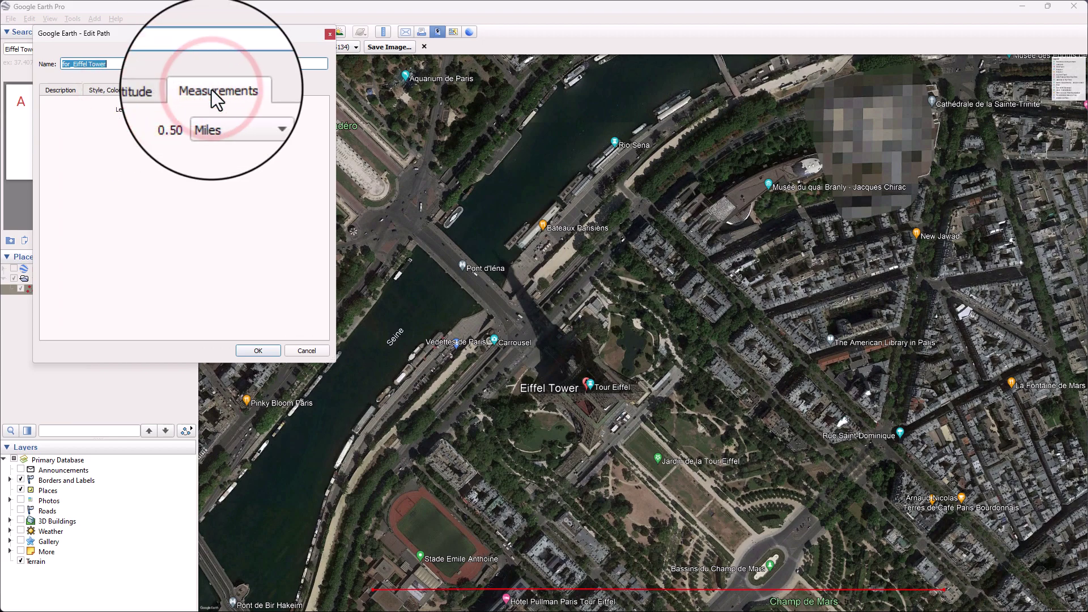
left_click(222, 111)
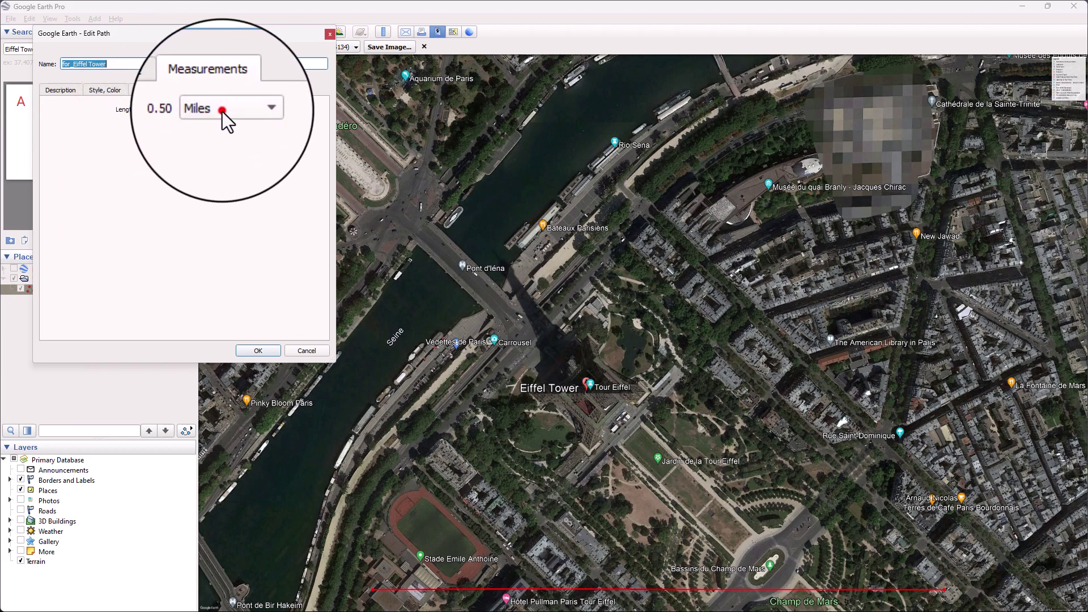
left_click(228, 52)
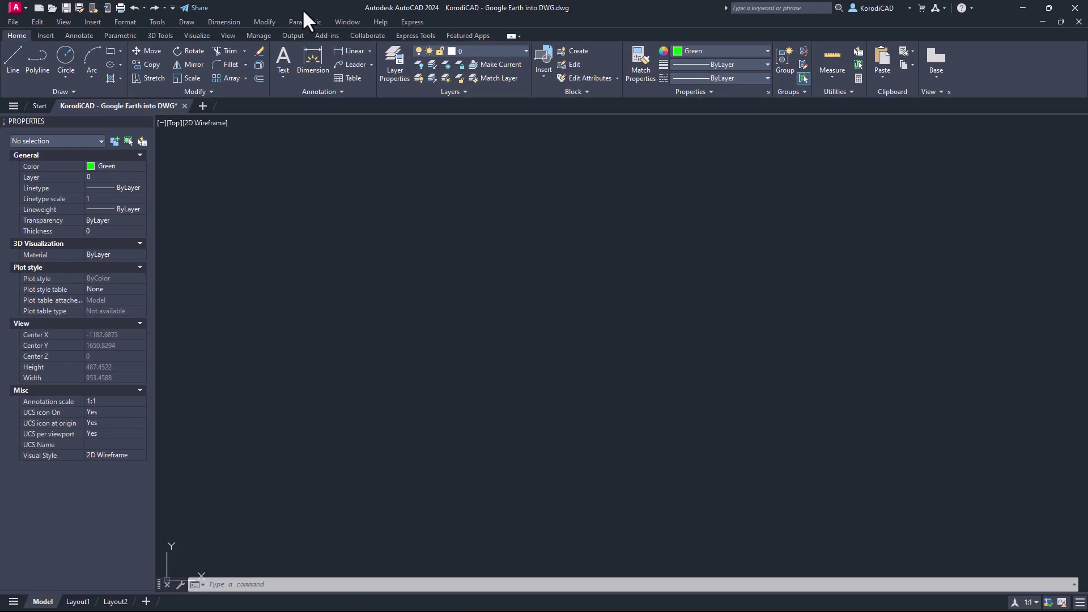
- In Drawing Units, set the insertion scale to Meters and the length precision to 0
left_click(13, 8)
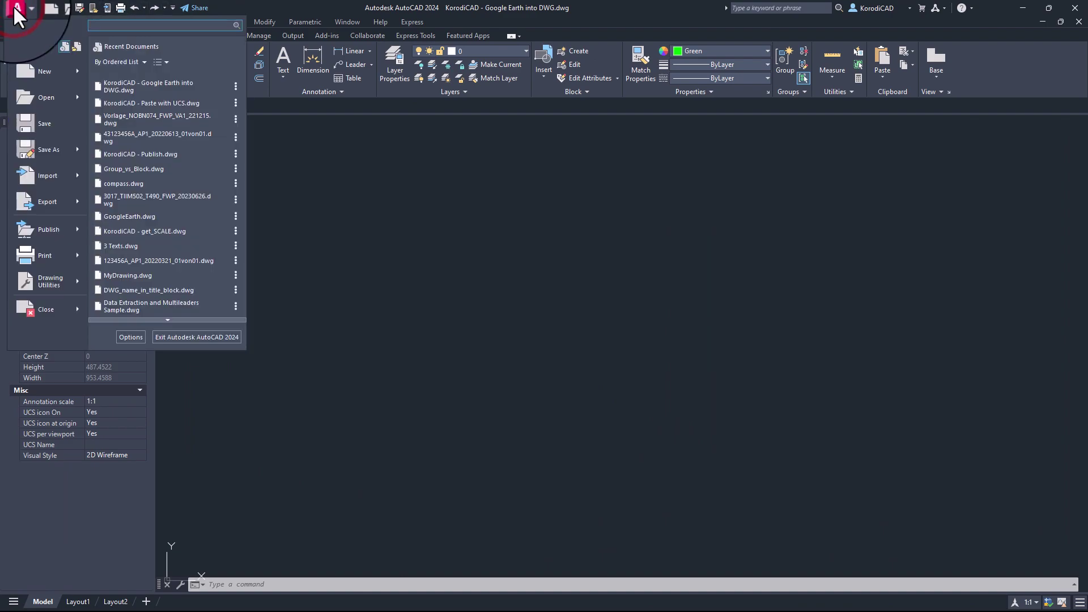
mouse_move(42, 278)
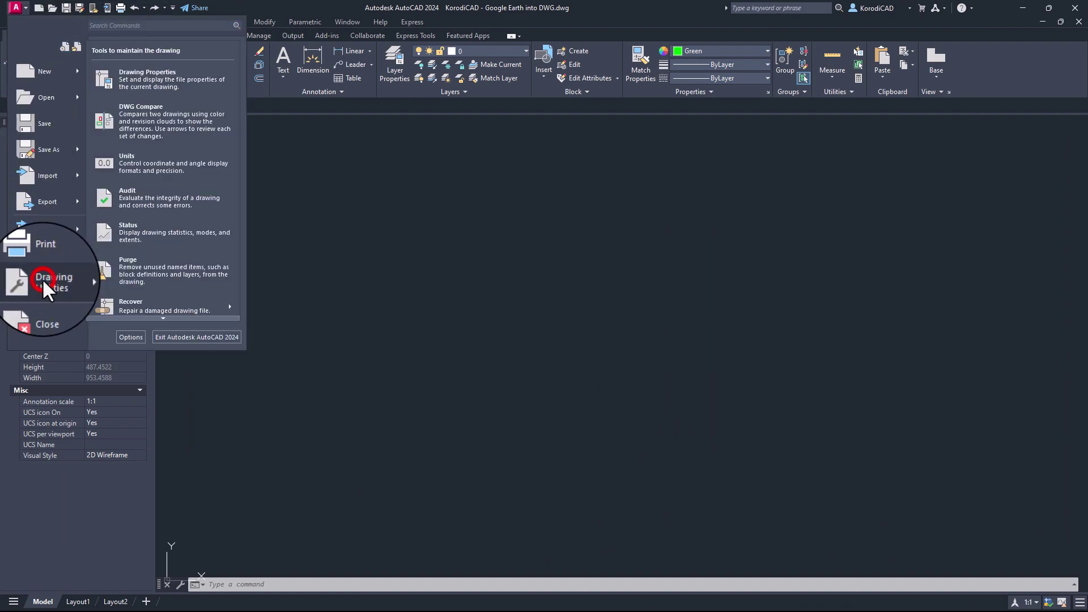
left_click(139, 163)
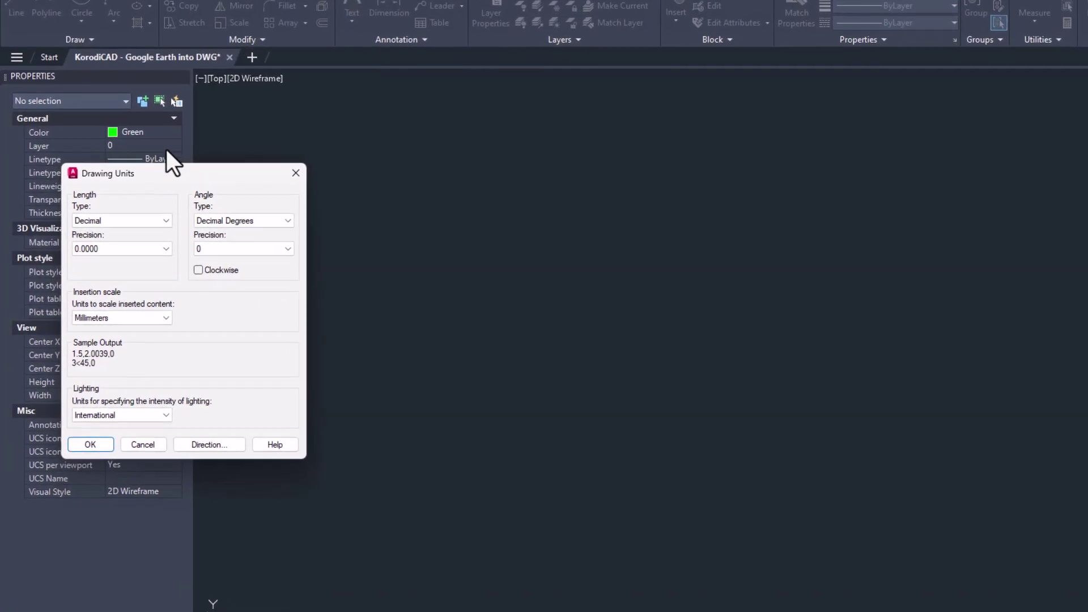
left_click(130, 317)
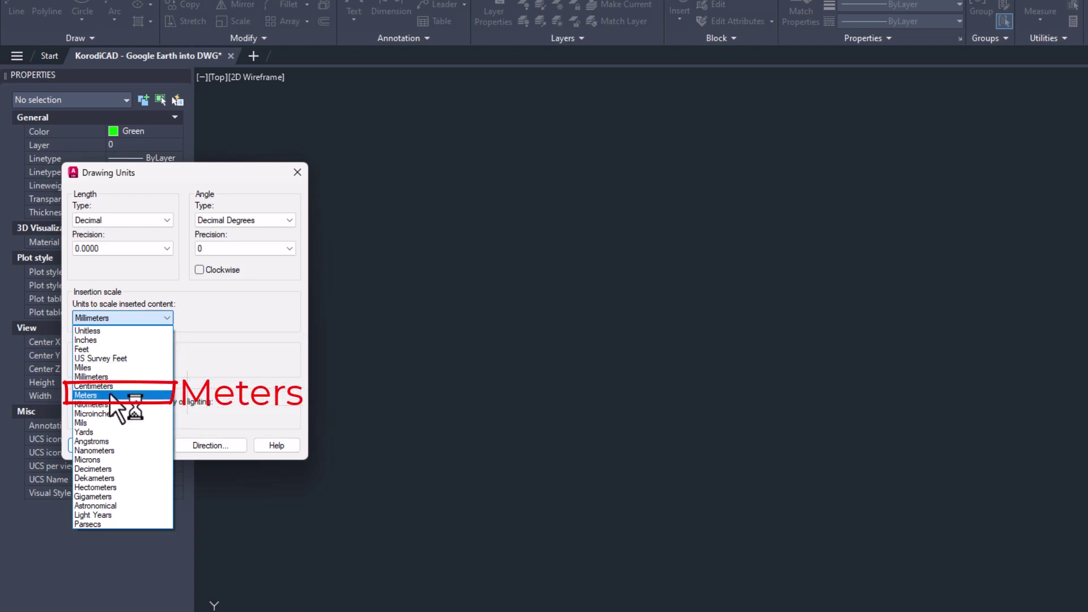
left_click(91, 395)
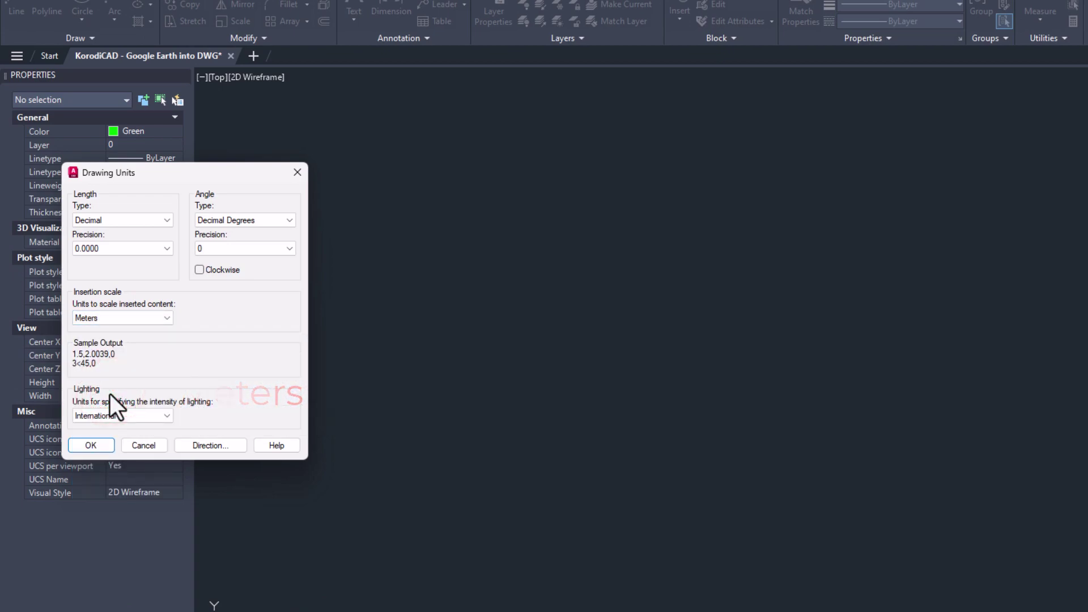
left_click(115, 245)
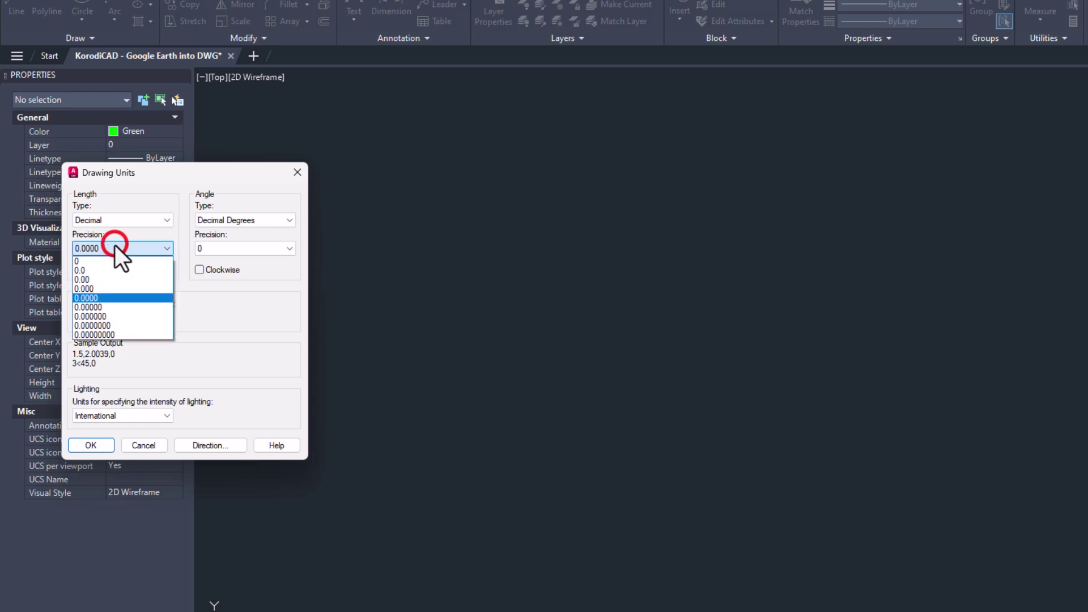
left_click(112, 260)
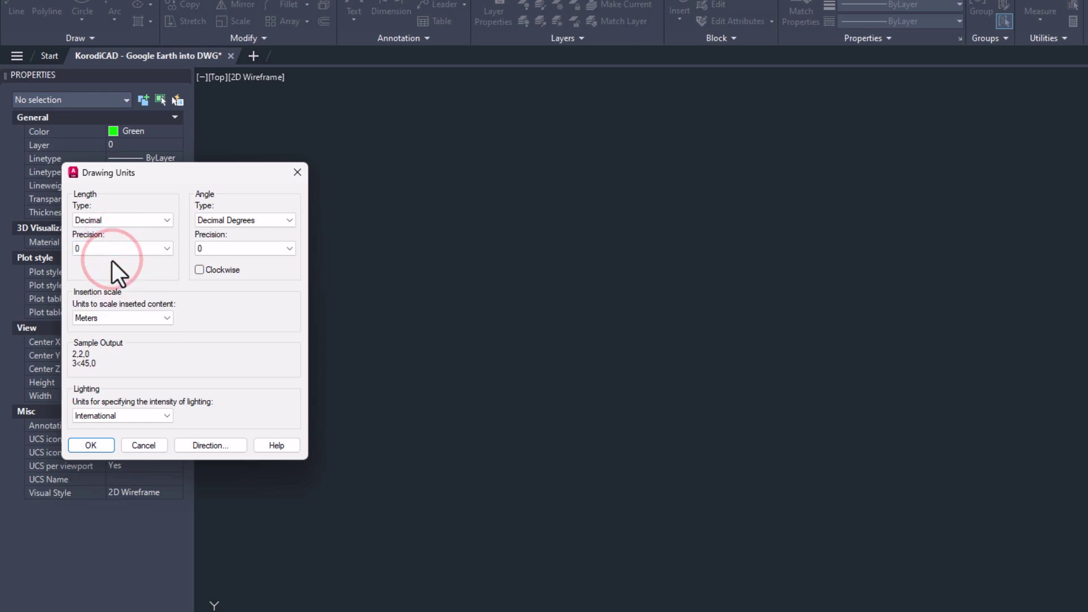
- Apply the new units, then search 'e' in the KorodiCAD folder and pick EiffelTower2.jpg
left_click(88, 445)
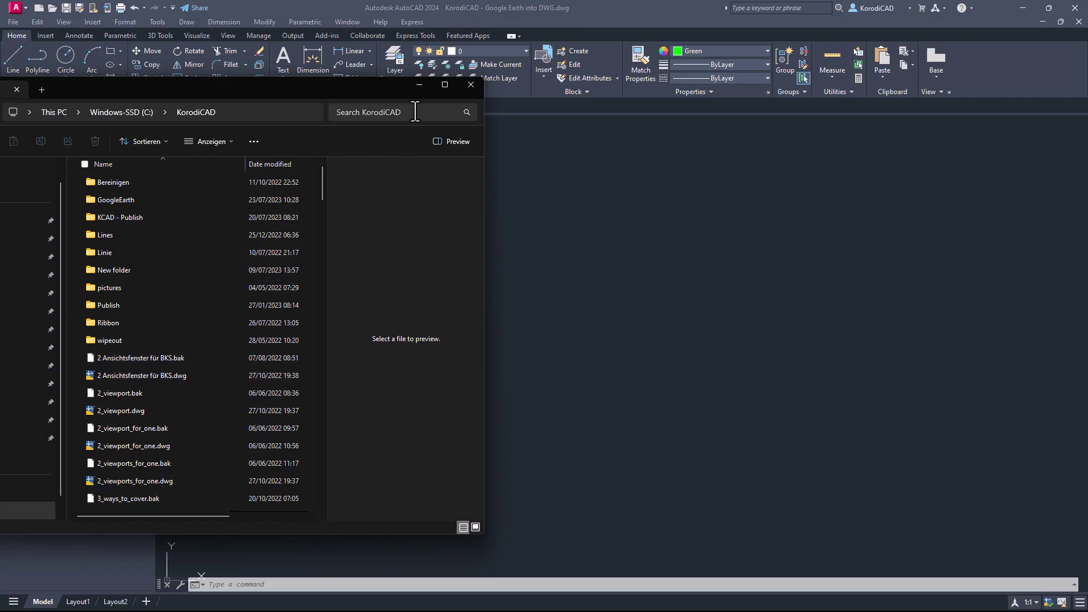
left_click(415, 112)
type("eif")
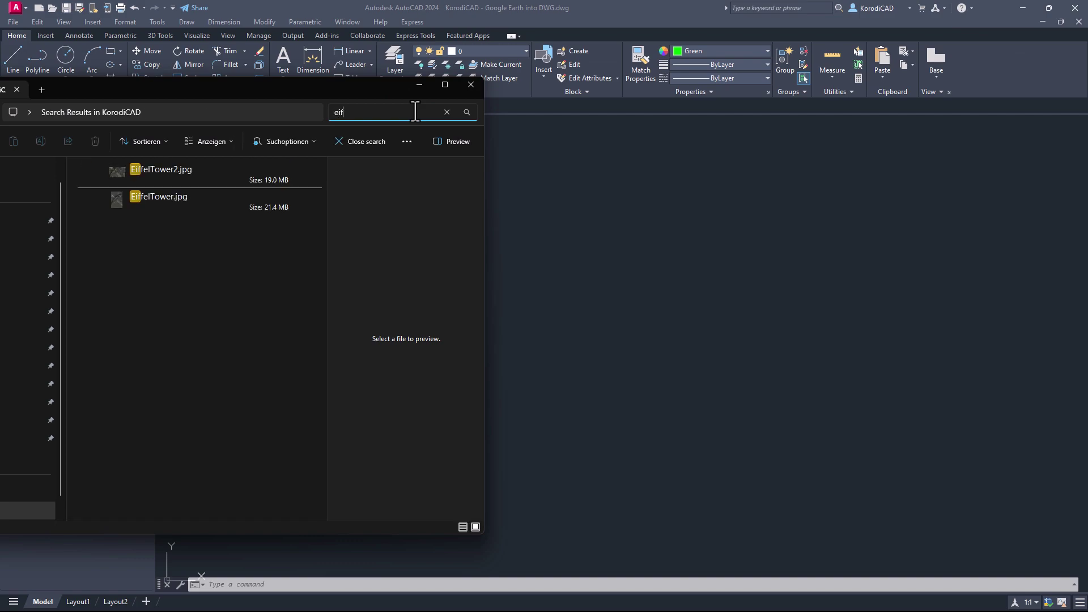
left_click(157, 169)
- Insert EiffelTower2.jpg into the drawing, setting its insertion point and size, with no rotation
left_click_drag(557, 264, 556, 267)
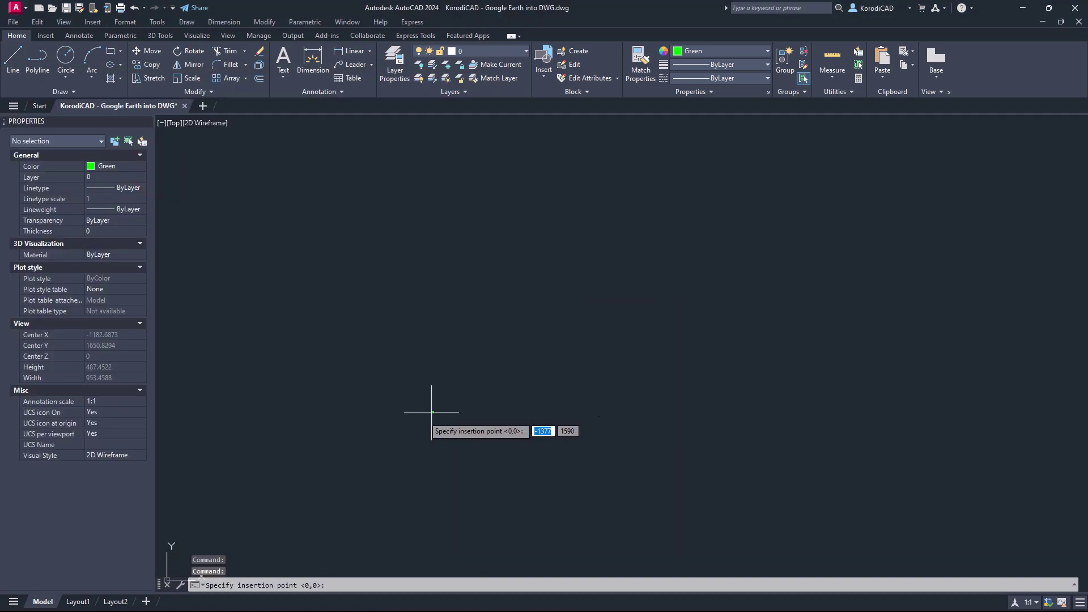
left_click(367, 420)
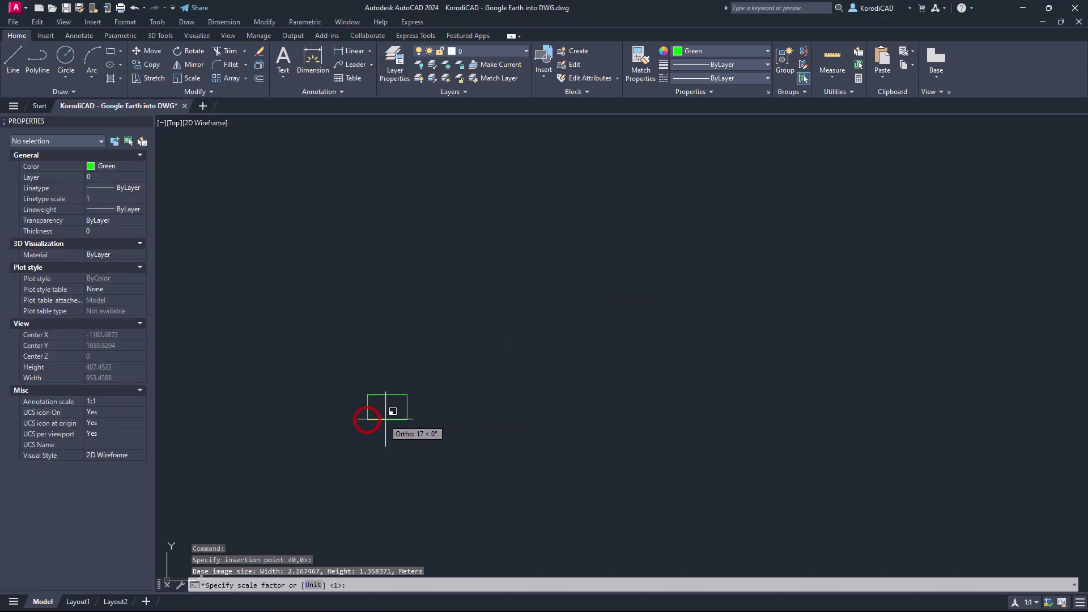
left_click(635, 418)
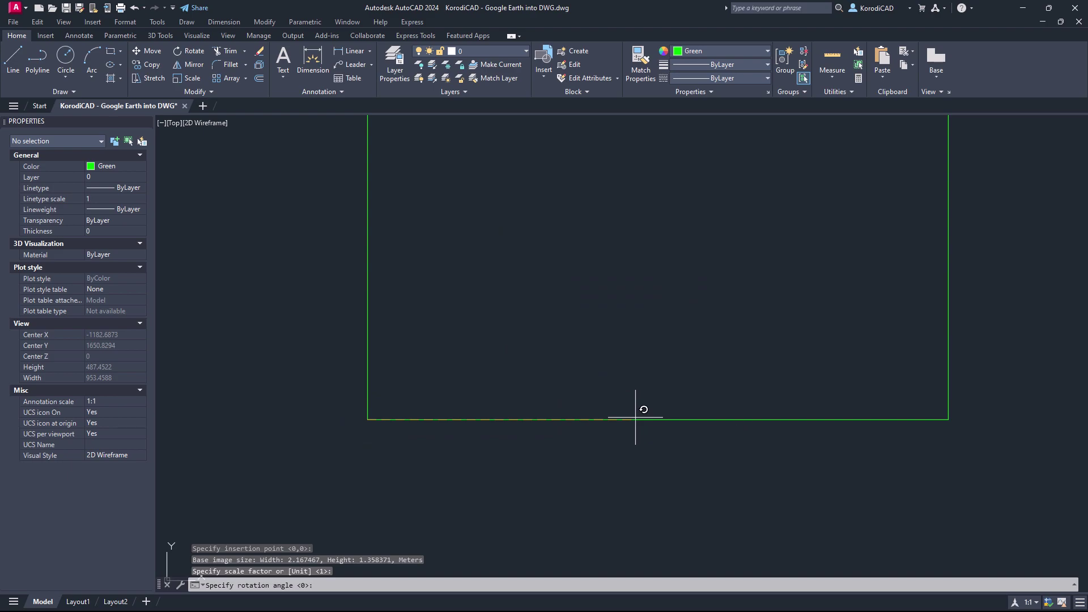
left_click(635, 419)
- Add a linear dimension along the red reference line, reading 442.59, placed below the image
left_click(349, 50)
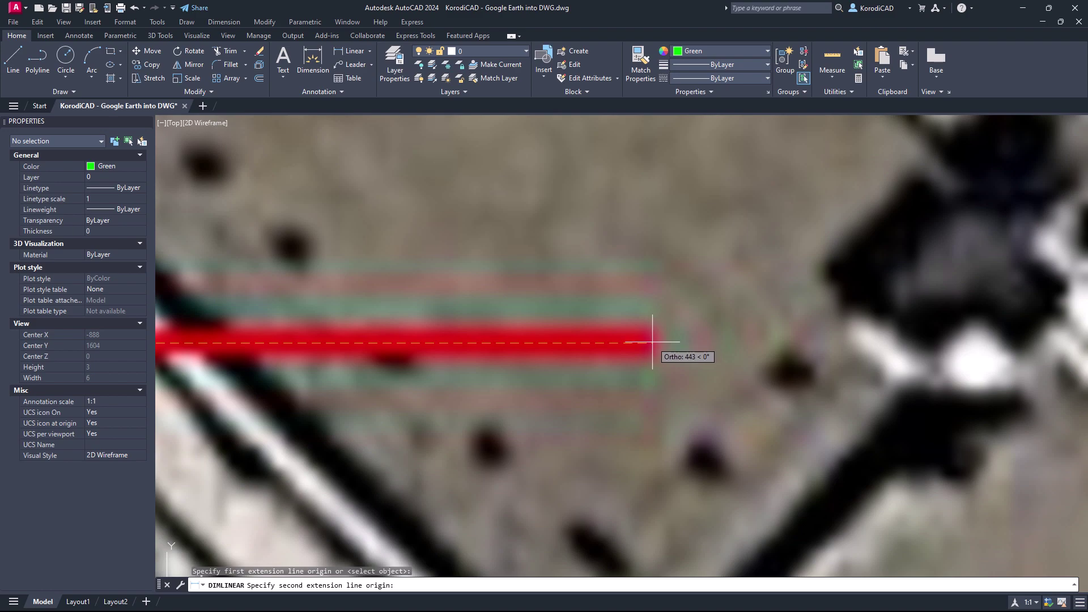
left_click(653, 342)
scroll(656, 340, "down", 5)
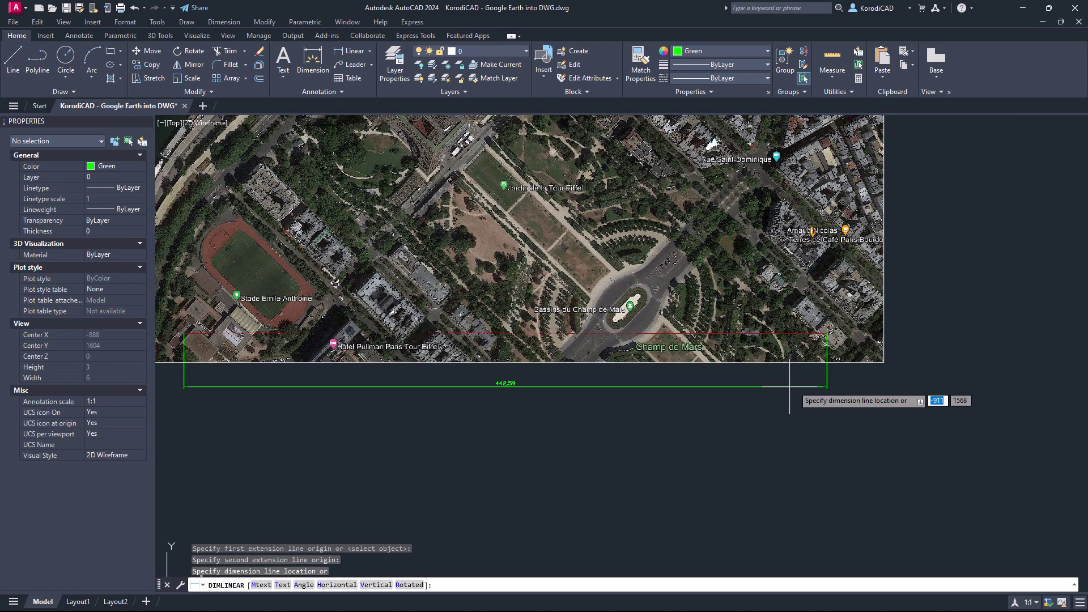
left_click(759, 407)
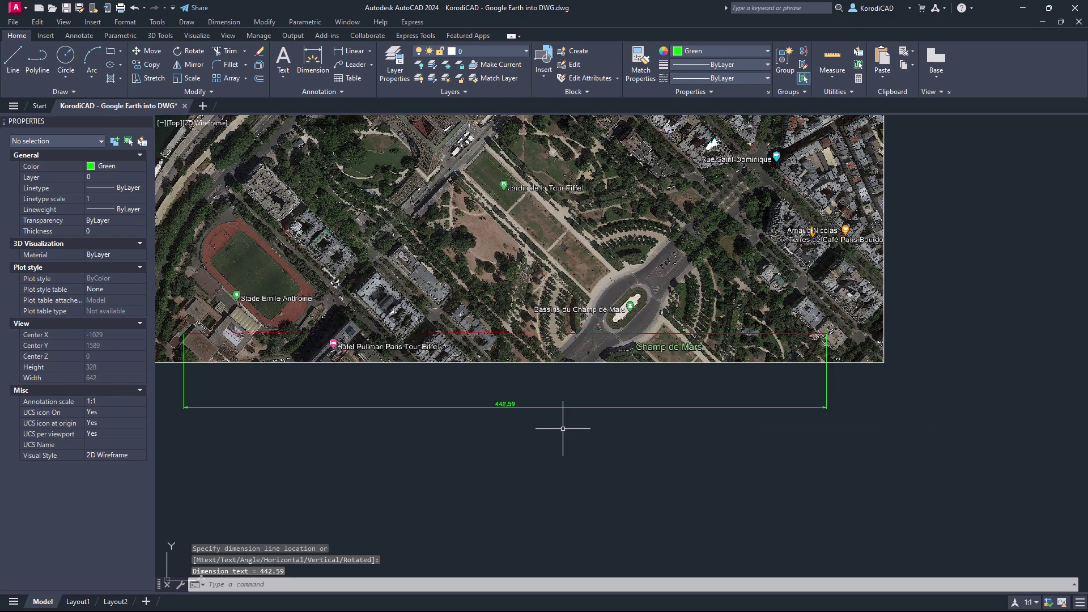
left_click(529, 401)
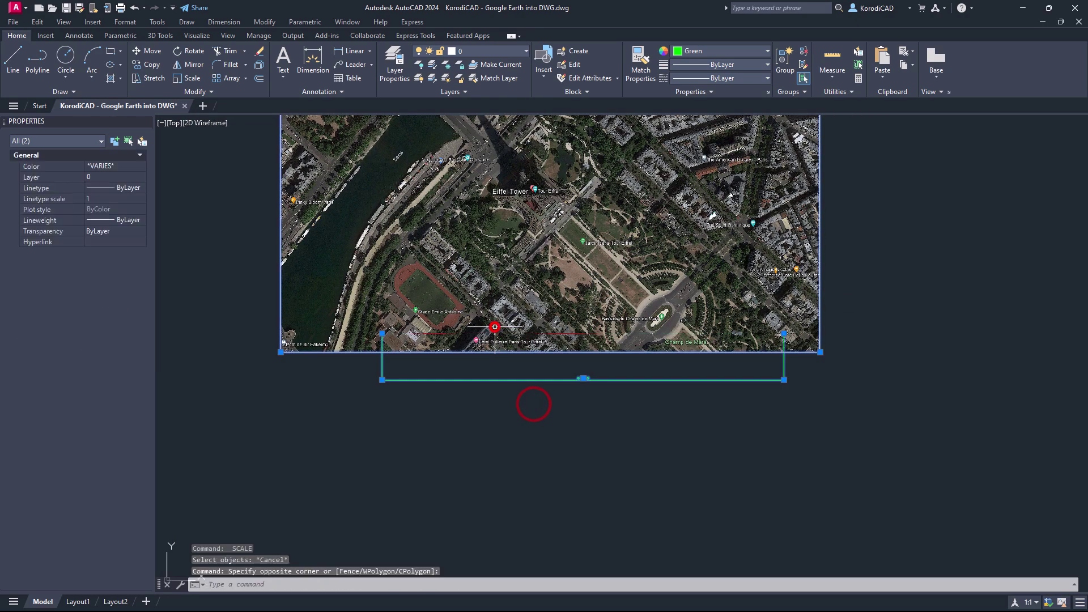
- Scale the image and its dimension from the left end by Reference, making the dimensioned length 800
left_click(495, 326)
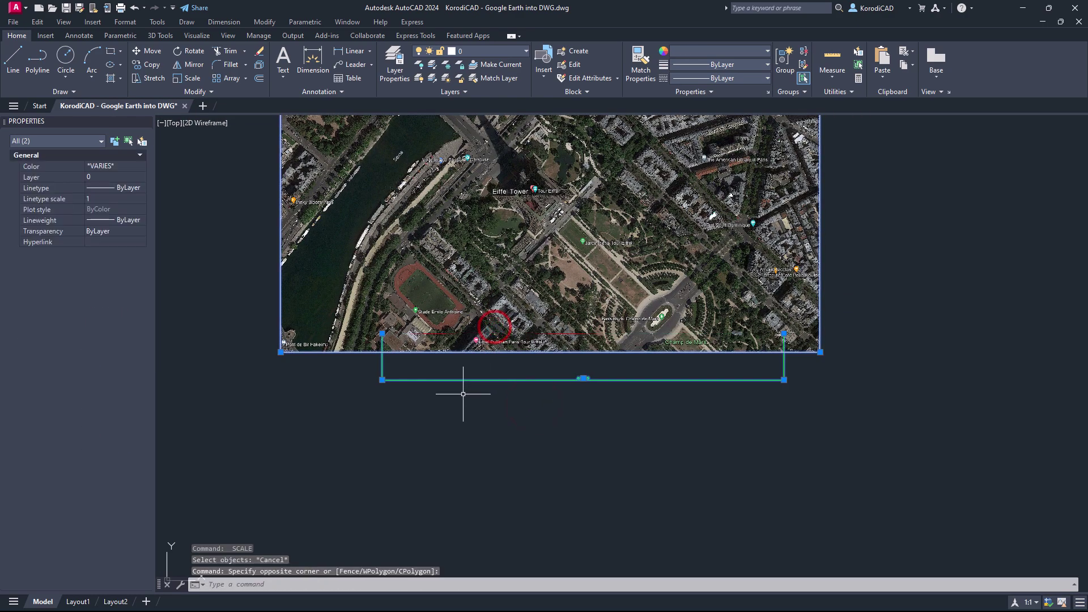
key("Return")
left_click(383, 381)
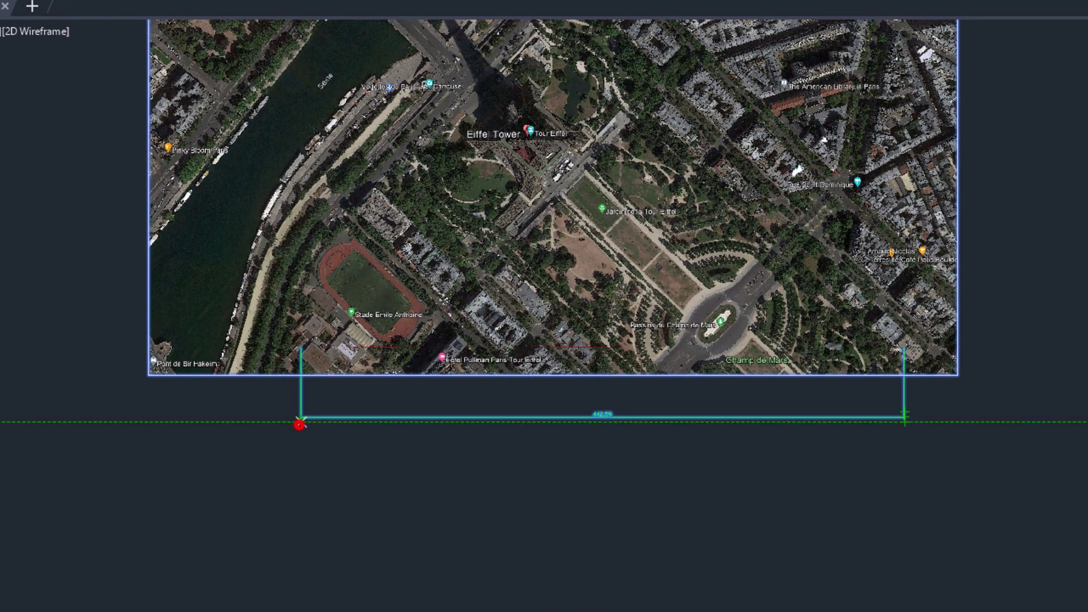
type("r")
key("Return")
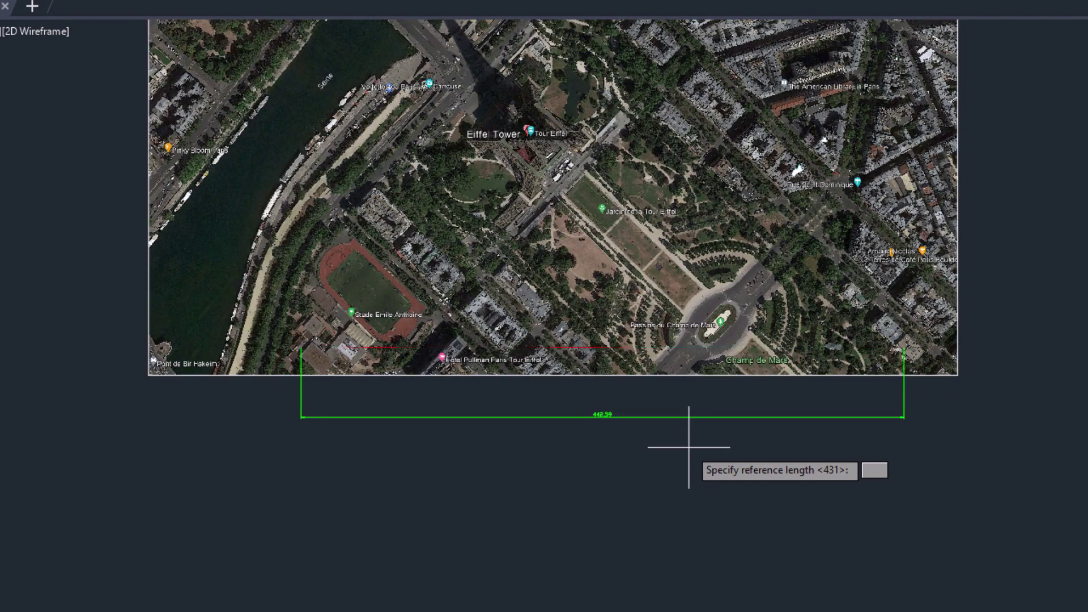
left_click(301, 422)
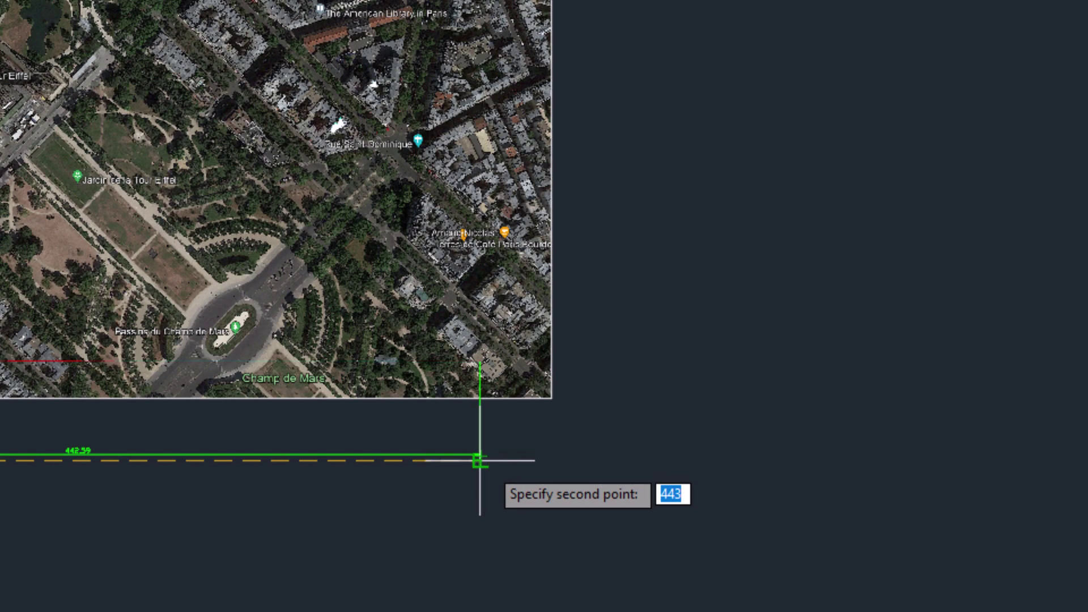
left_click(479, 461)
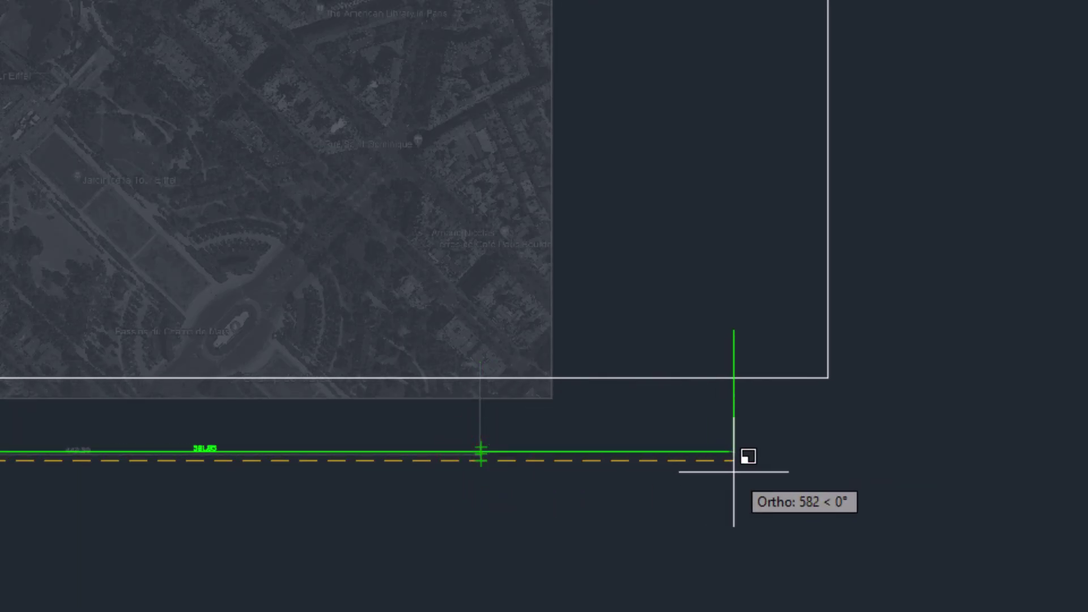
type("800")
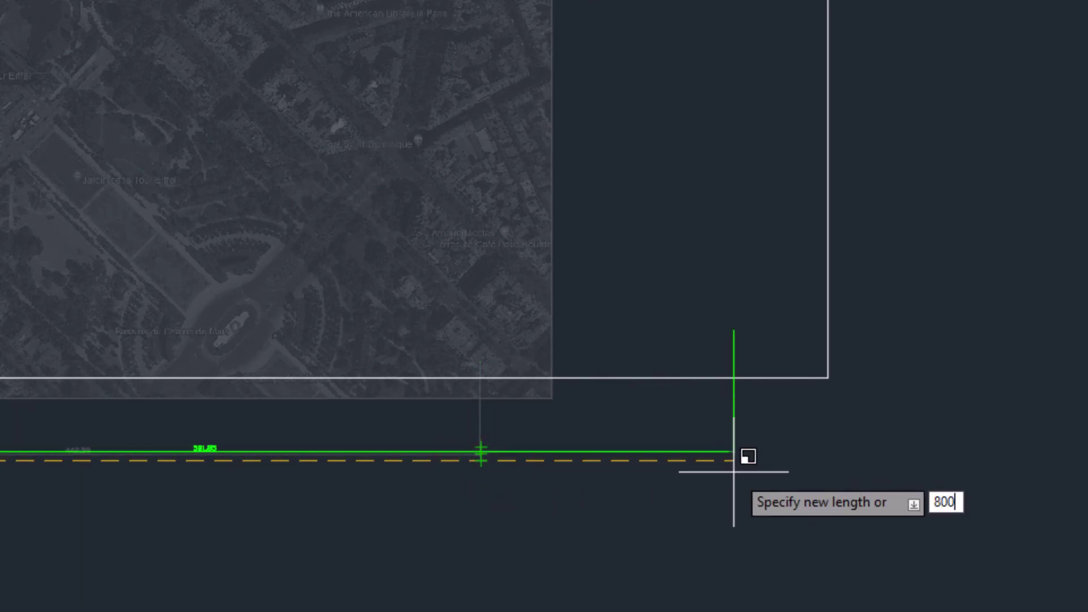
key("Return")
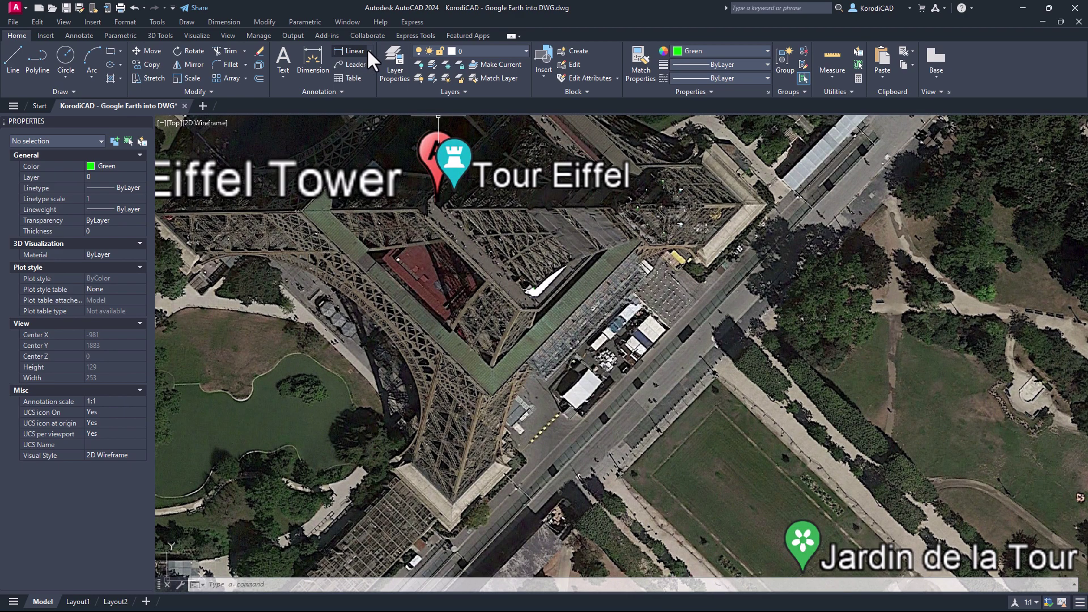
- Switch to Aligned dimensions and measure the Eiffel Tower base side at 124.48
left_click(366, 49)
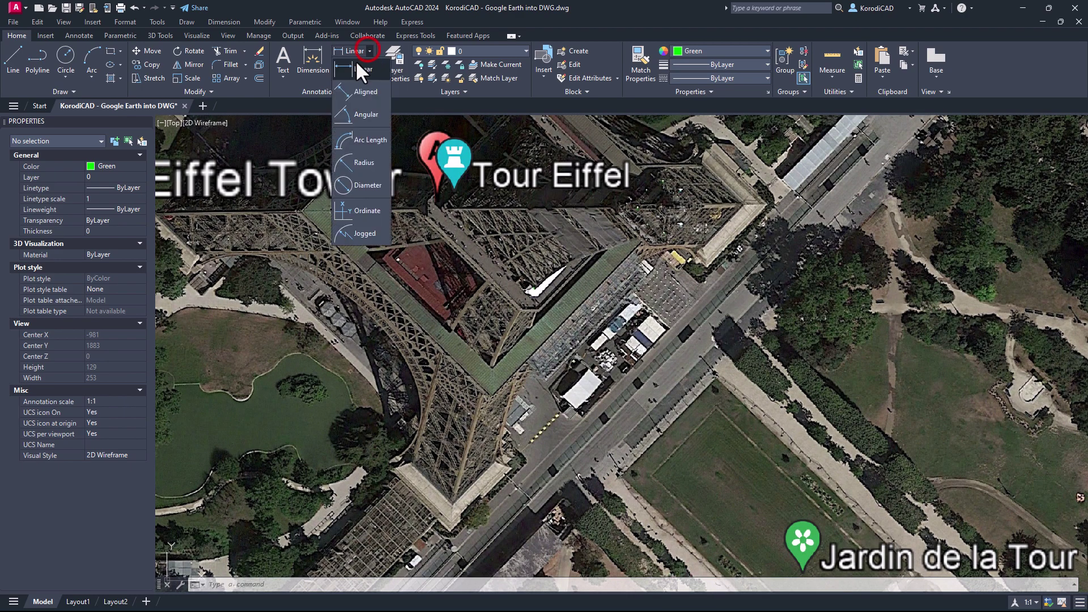
left_click(345, 94)
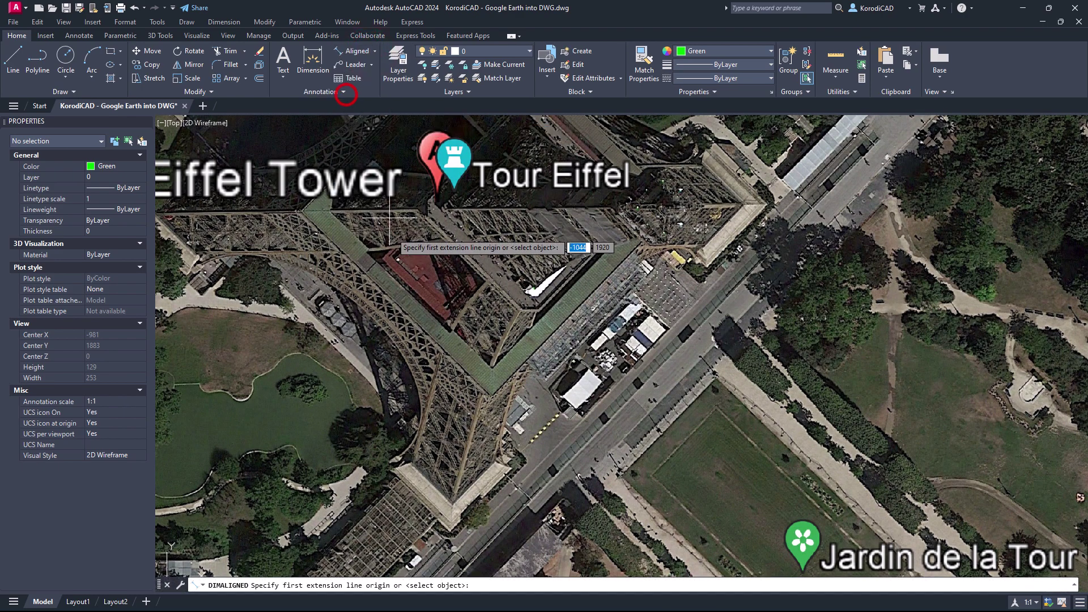
left_click(448, 533)
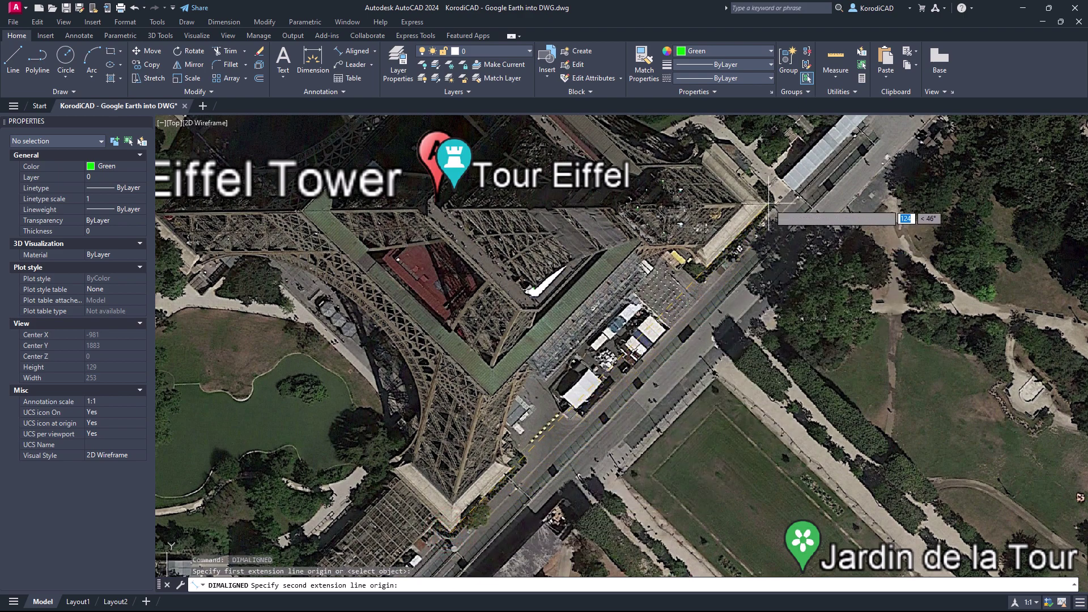
left_click(770, 203)
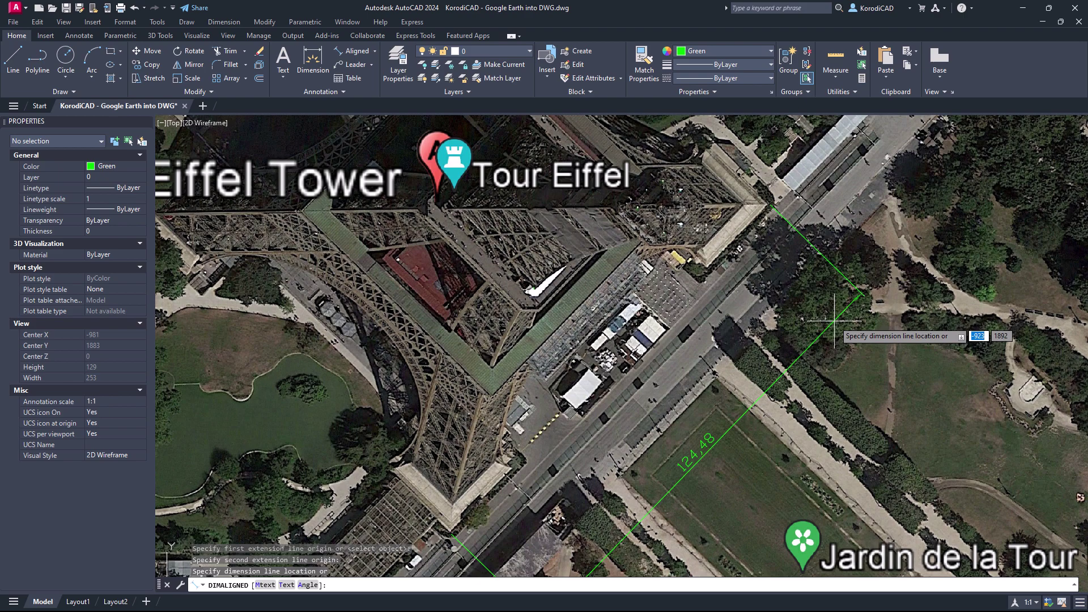
left_click(835, 320)
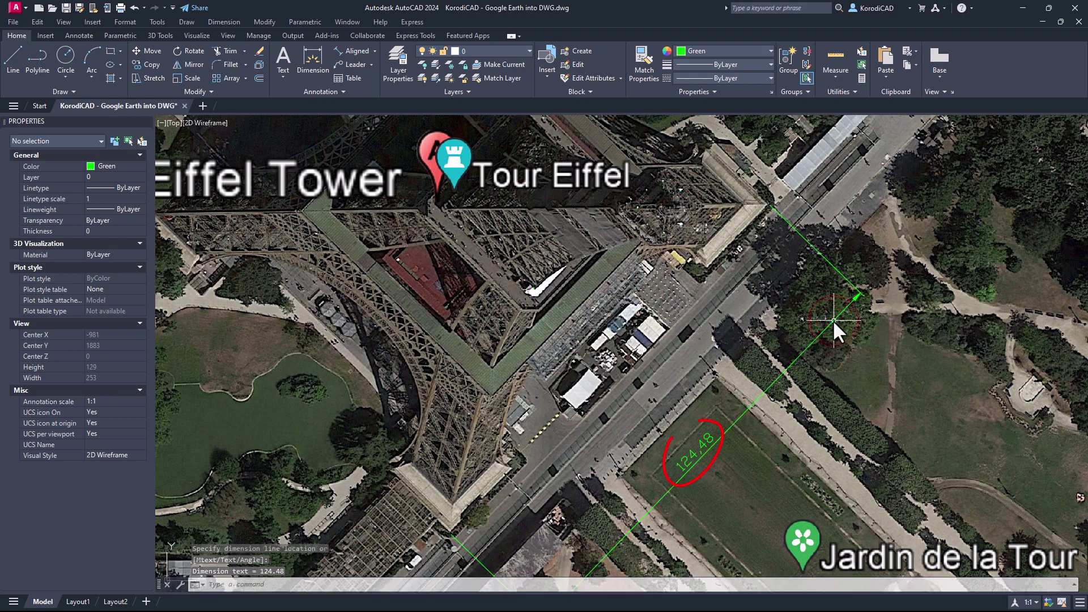
left_click(834, 320)
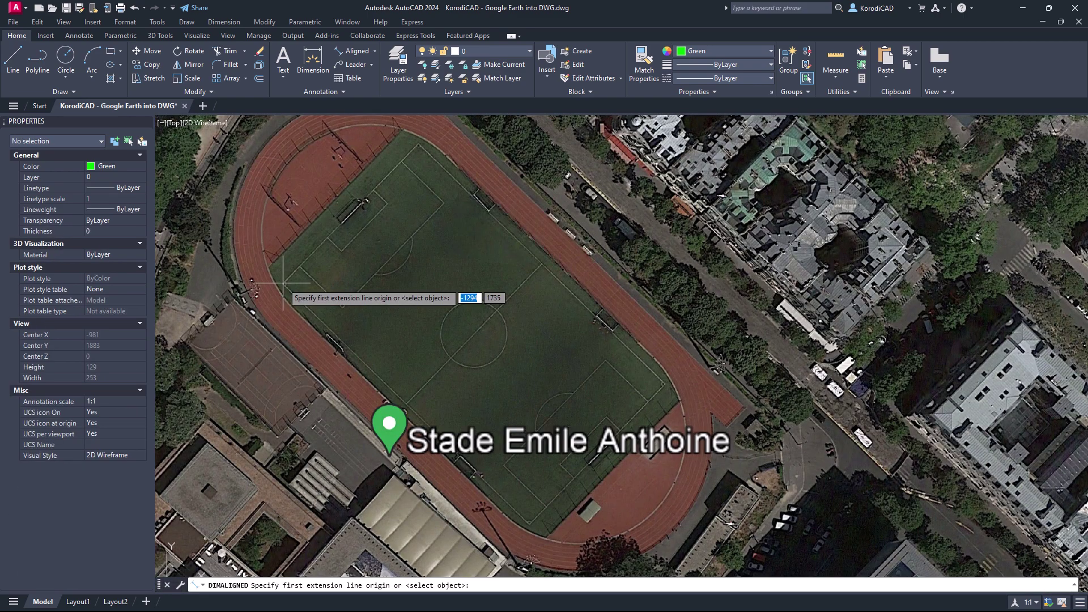
- Add aligned dimensions on the stadium pitch's short and long sides, reading 53.88 and 94.97
left_click(282, 283)
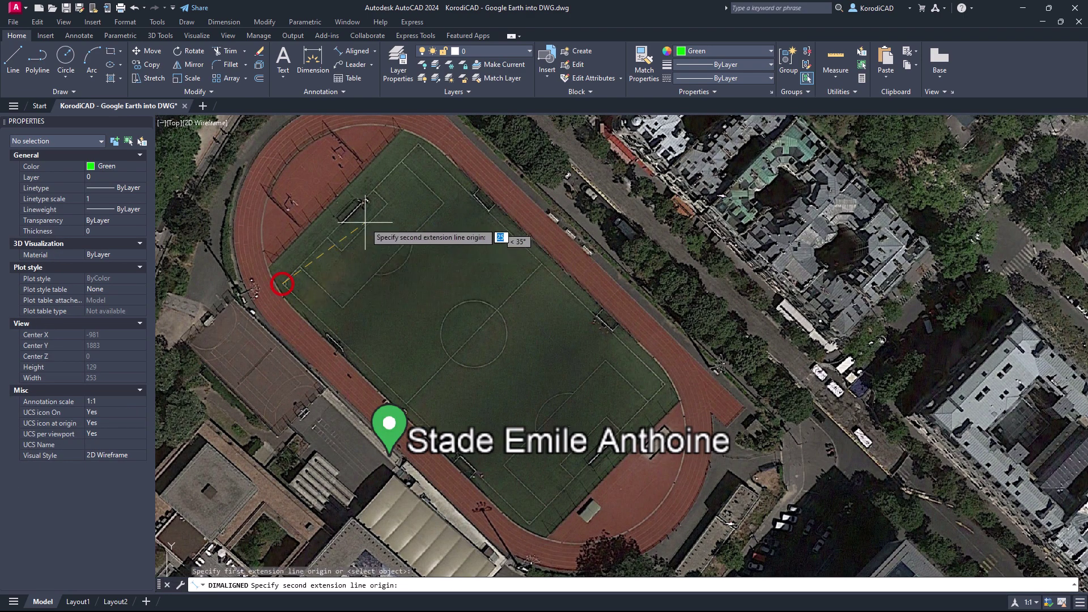
left_click(417, 142)
left_click(403, 133)
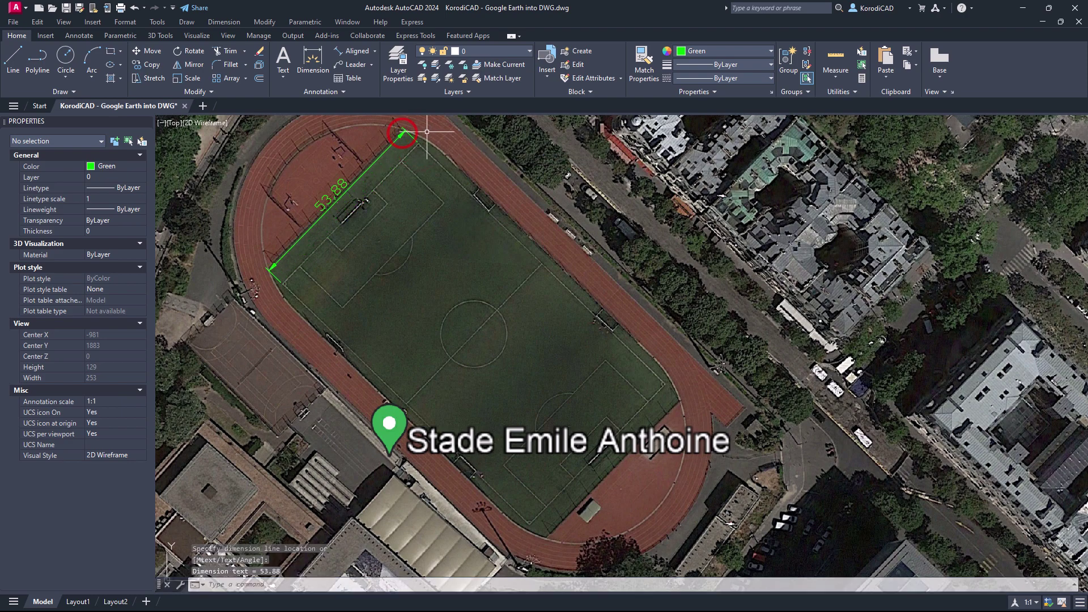
key("Return")
left_click(418, 141)
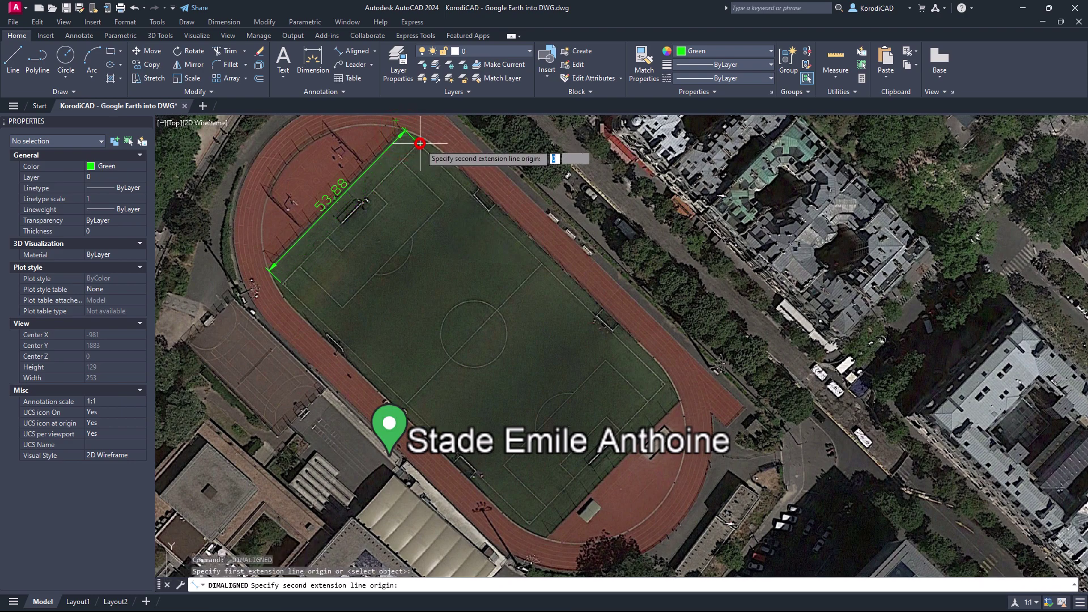
left_click(666, 384)
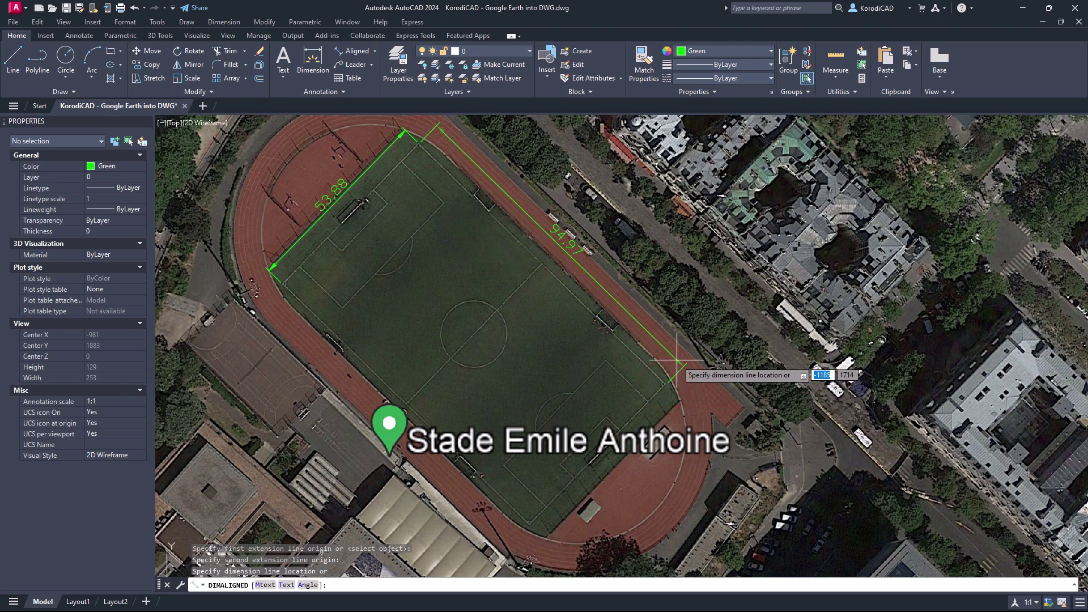
left_click(676, 360)
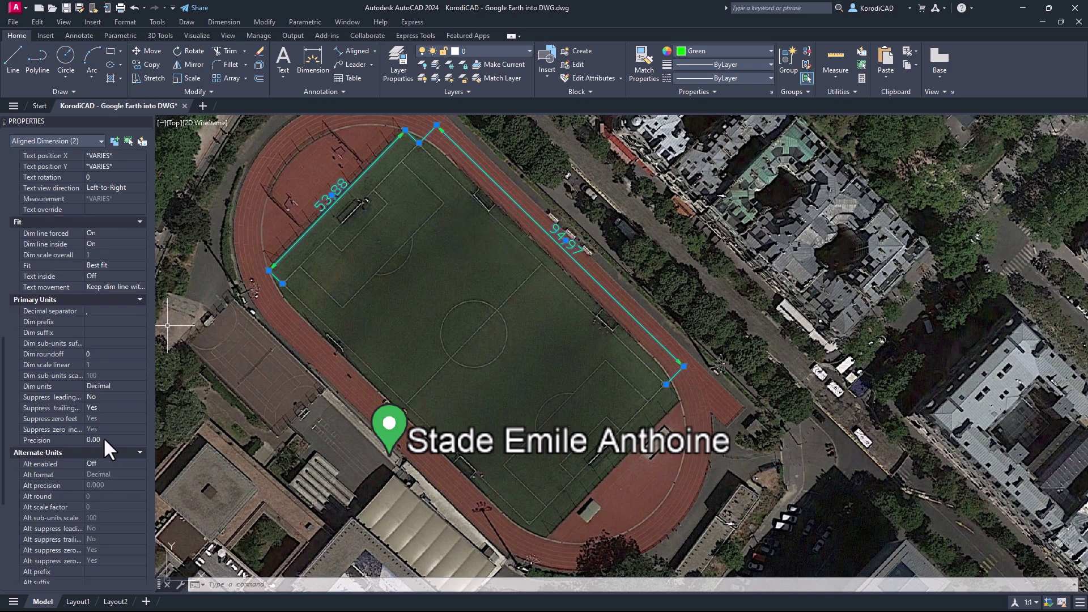
- Set both pitch dimensions' precision to 0 in Properties, then deselect them
left_click(103, 440)
left_click(101, 450)
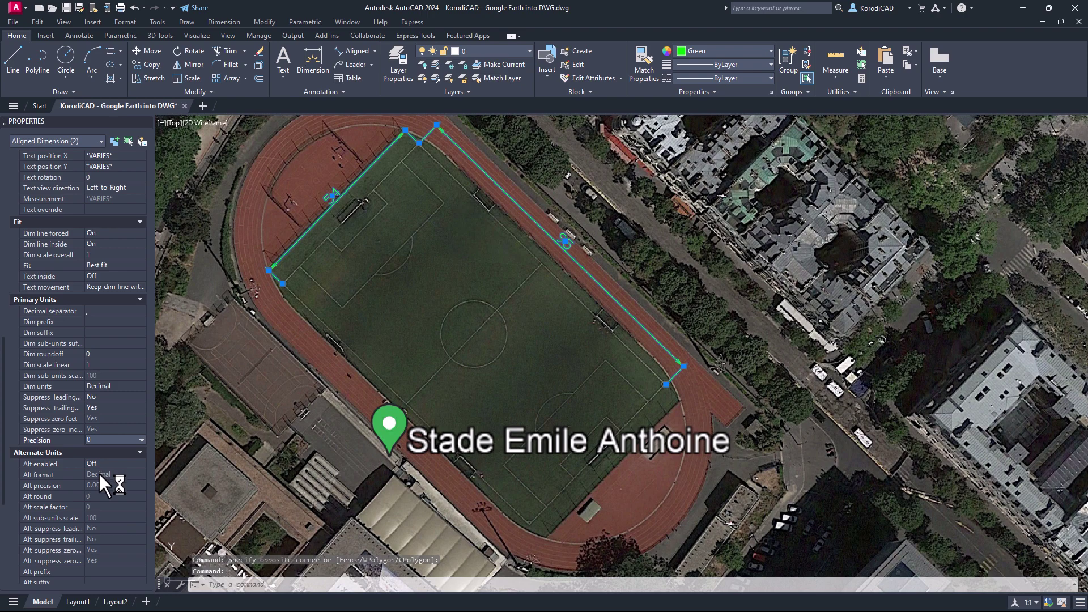
key("Escape")
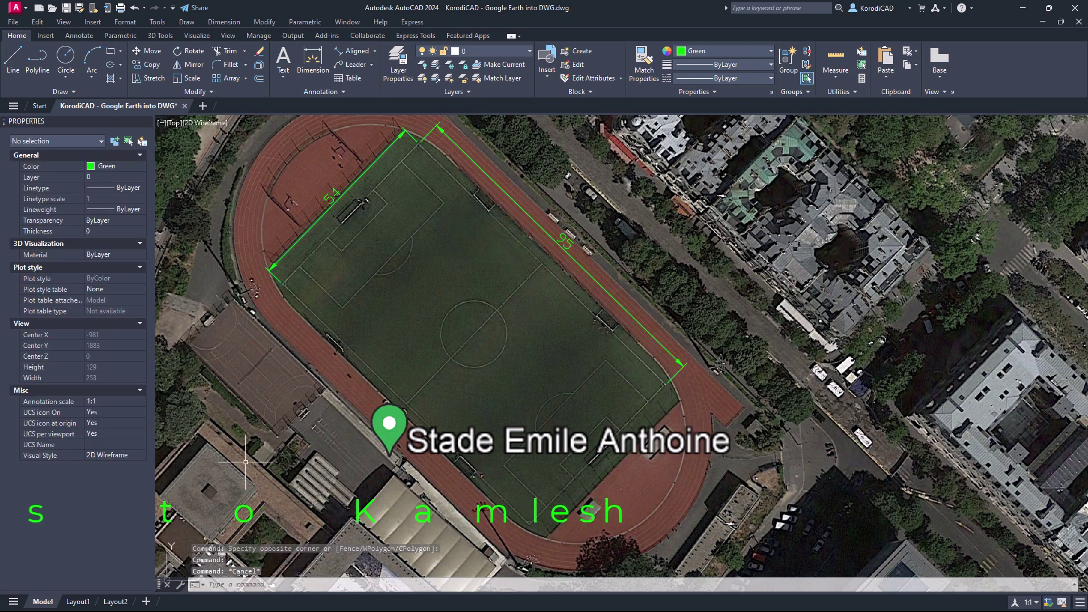